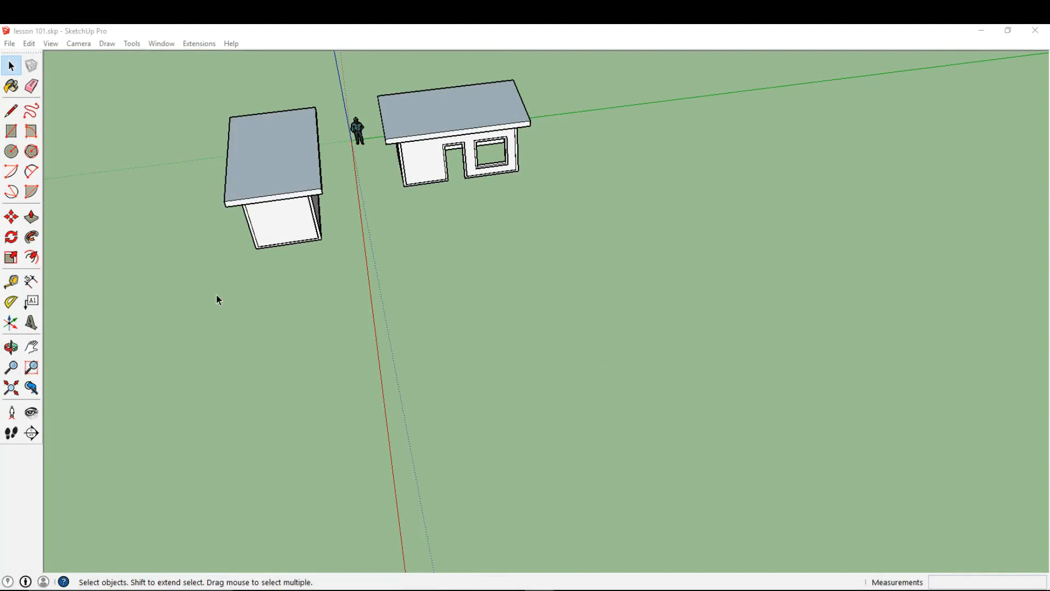
- Draw two concentric 12-sided circles on the ground in front of the buildings, the outer radius about 2' 8 11/16" and the inner slightly smaller
{"action": "left_click", "coordinate": [12, 158]}
{"action": "middle_click_drag", "start_coordinate": [394, 283], "coordinate": [541, 339]}
{"action": "scroll", "coordinate": [541, 340], "scroll_direction": "up", "scroll_amount": 2}
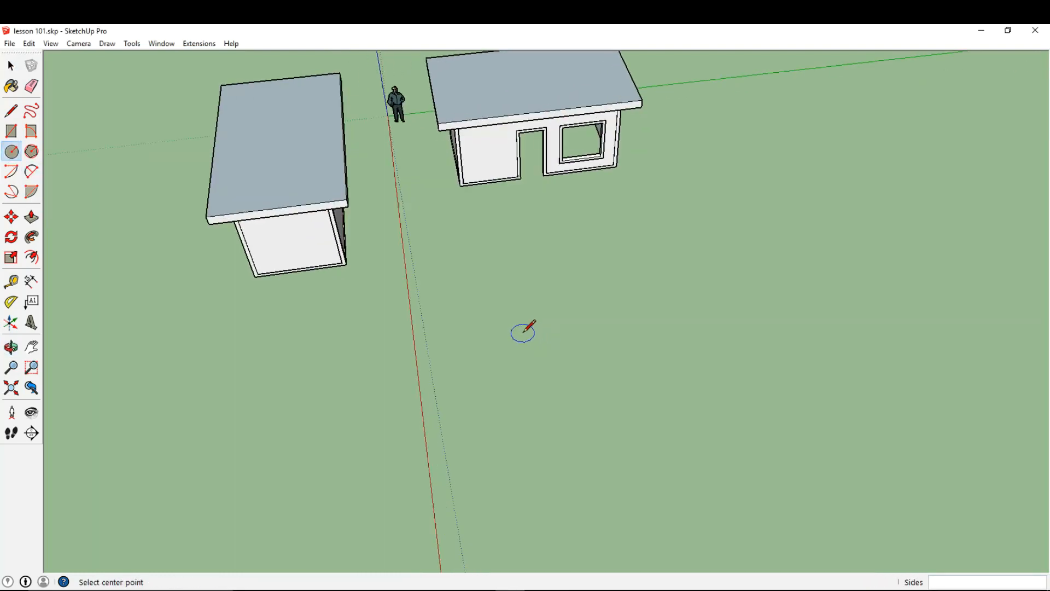
{"action": "left_click", "coordinate": [523, 332]}
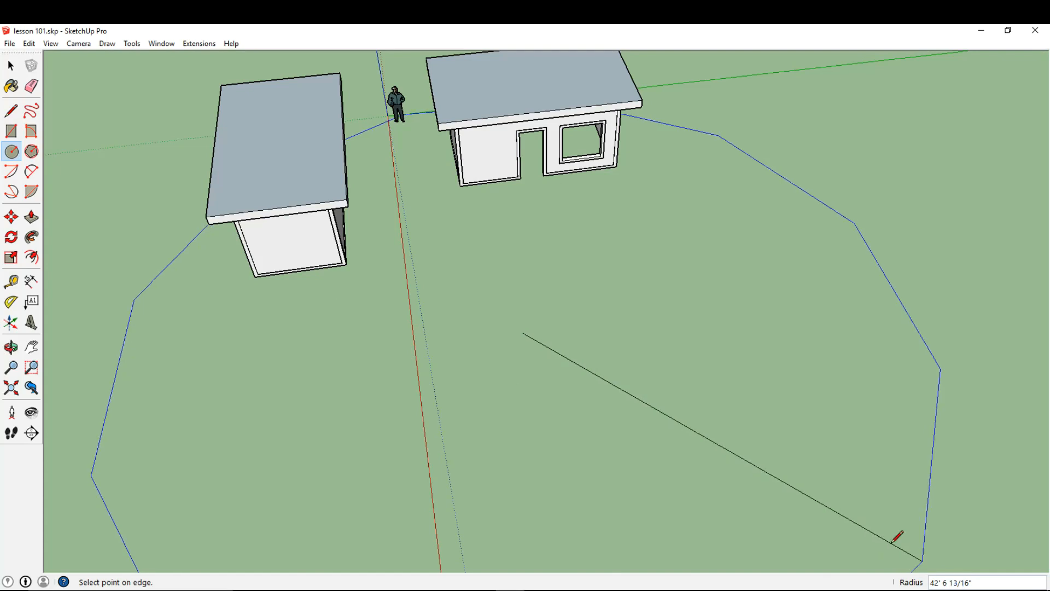
{"action": "scroll", "coordinate": [564, 334], "scroll_direction": "up", "scroll_amount": 3}
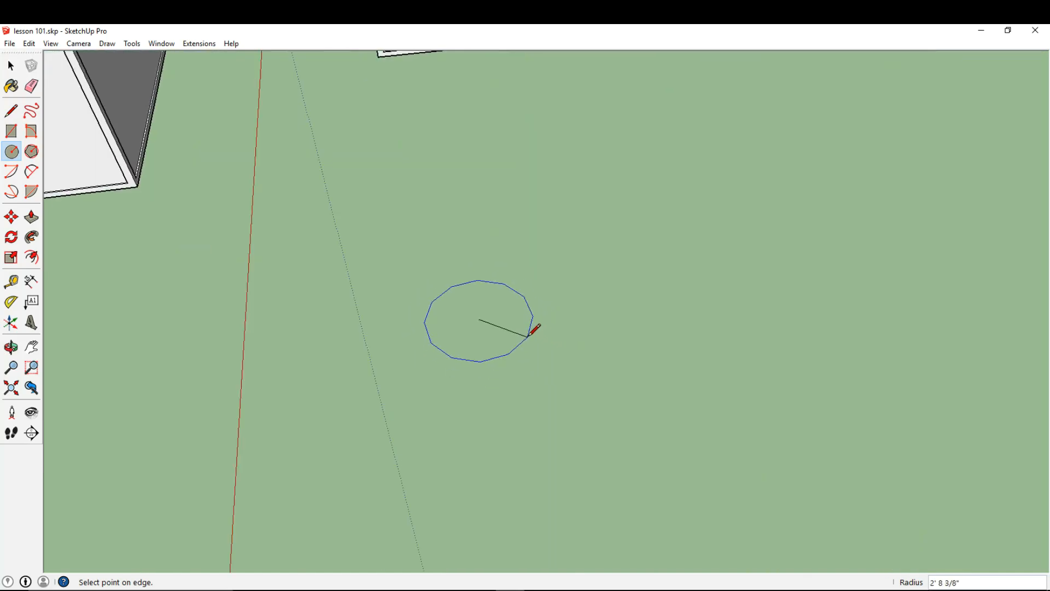
{"action": "left_click", "coordinate": [530, 334]}
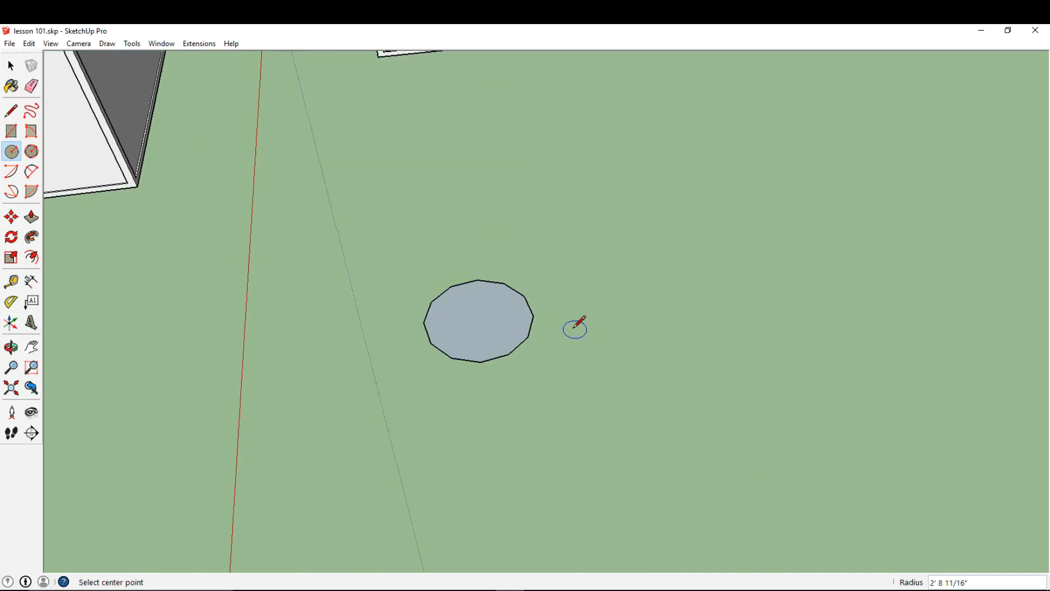
{"action": "left_click", "coordinate": [480, 318]}
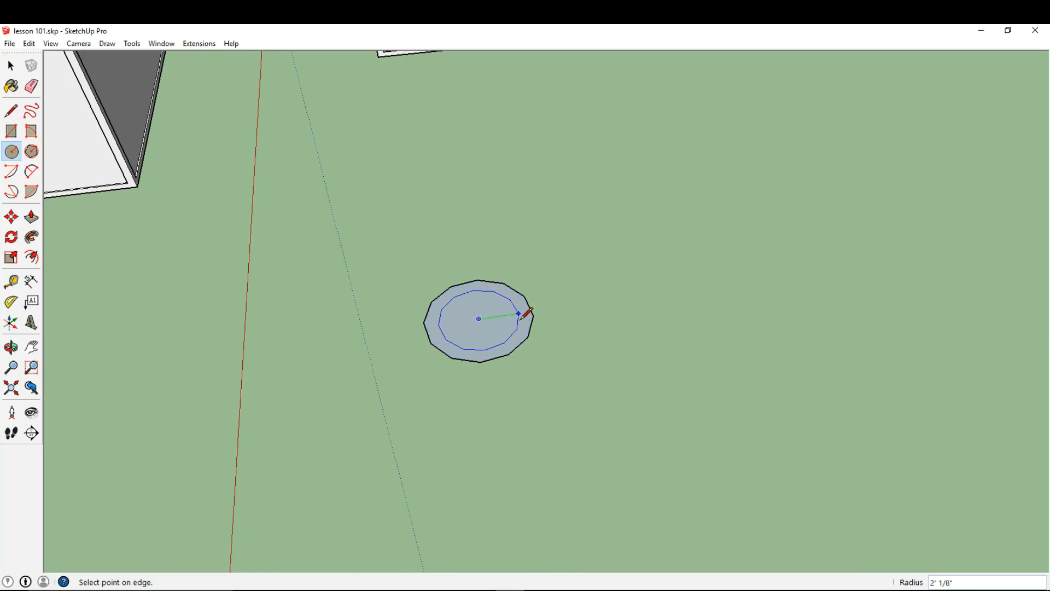
{"action": "scroll", "coordinate": [530, 316], "scroll_direction": "up", "scroll_amount": 1}
{"action": "left_click", "coordinate": [524, 337]}
- Push/pull the ring between the two 12-sided circles up about 1' 6 15/16" to form a raised rim
{"action": "left_click", "coordinate": [34, 218]}
{"action": "left_click", "coordinate": [398, 352]}
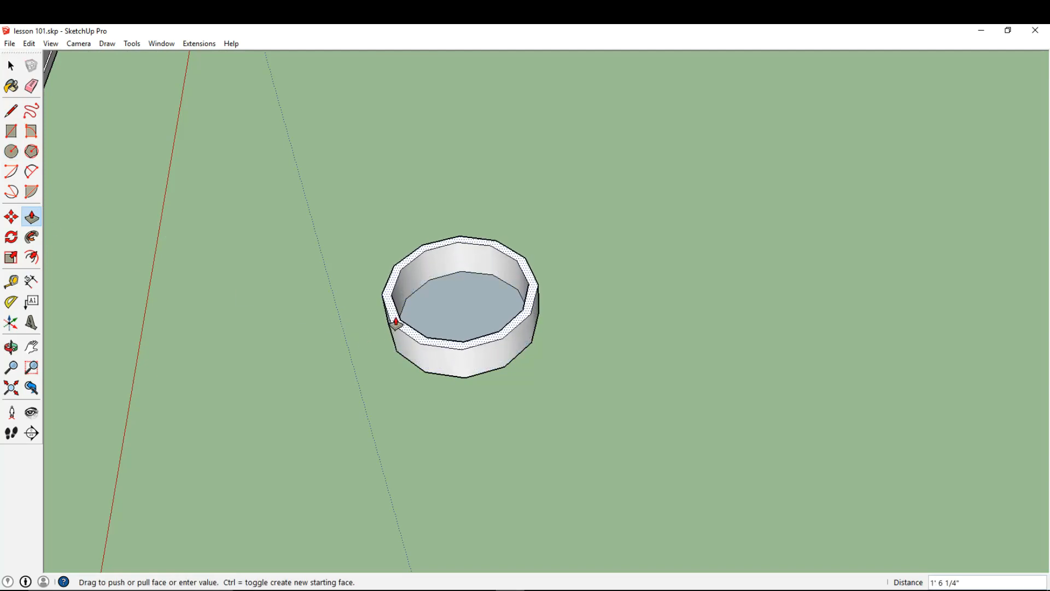
{"action": "left_click", "coordinate": [400, 322]}
- Draw two concentric 60-sided circles beside the 12-sided ring, leaving a thin band between them
{"action": "scroll", "coordinate": [492, 315], "scroll_direction": "down", "scroll_amount": 3}
{"action": "scroll", "coordinate": [494, 352], "scroll_direction": "up", "scroll_amount": 2}
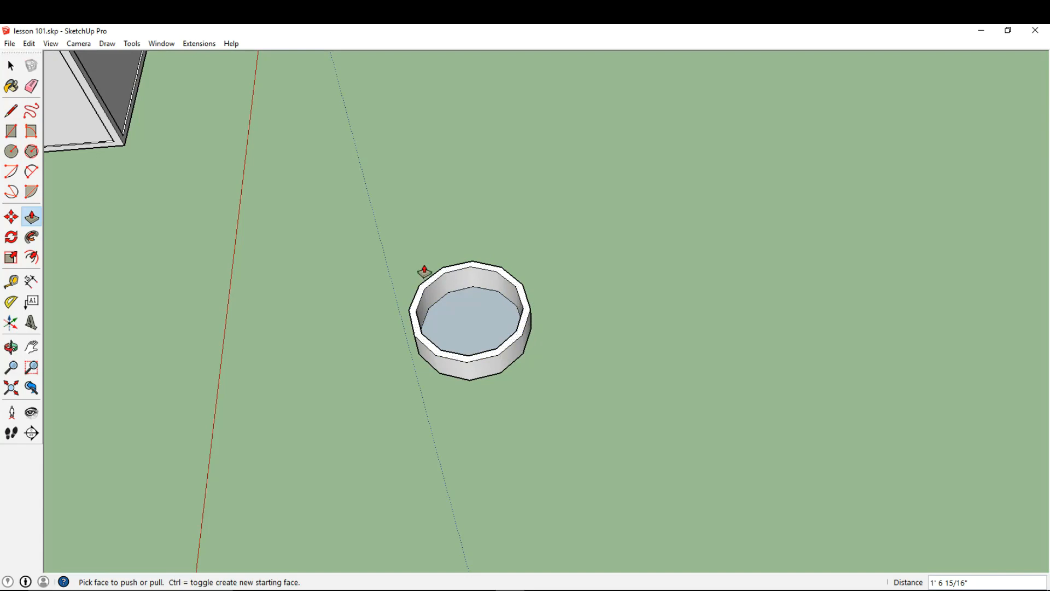
{"action": "left_click", "coordinate": [14, 157]}
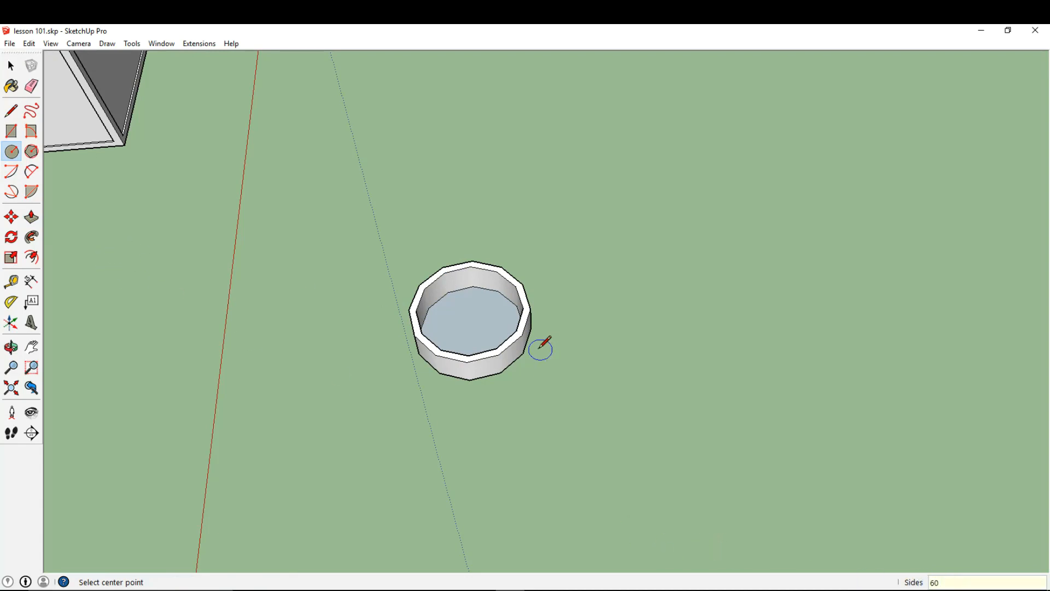
{"action": "left_click", "coordinate": [651, 318]}
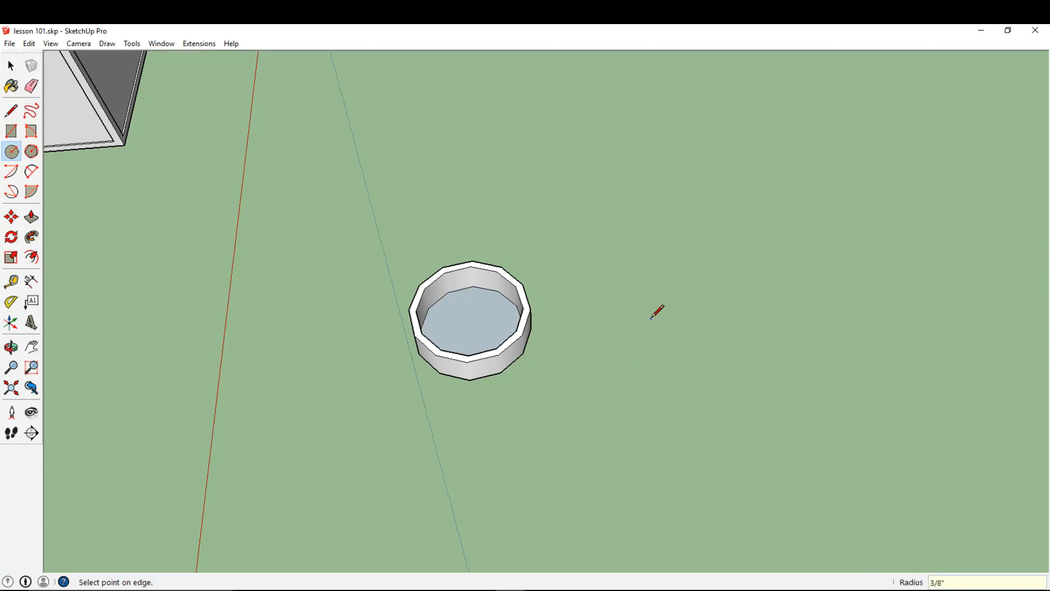
{"action": "left_click", "coordinate": [714, 320]}
{"action": "left_click", "coordinate": [651, 318]}
{"action": "left_click", "coordinate": [708, 311]}
- Push/pull the band between the 60-sided circles up to the height of the neighbouring 12-sided ring
{"action": "left_click", "coordinate": [35, 221]}
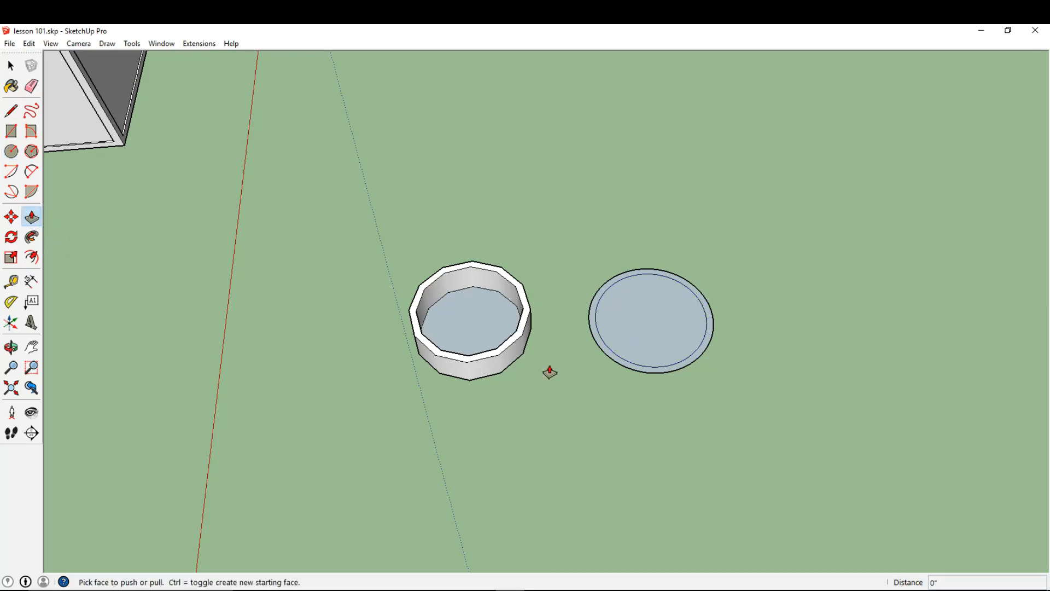
{"action": "left_click", "coordinate": [600, 346]}
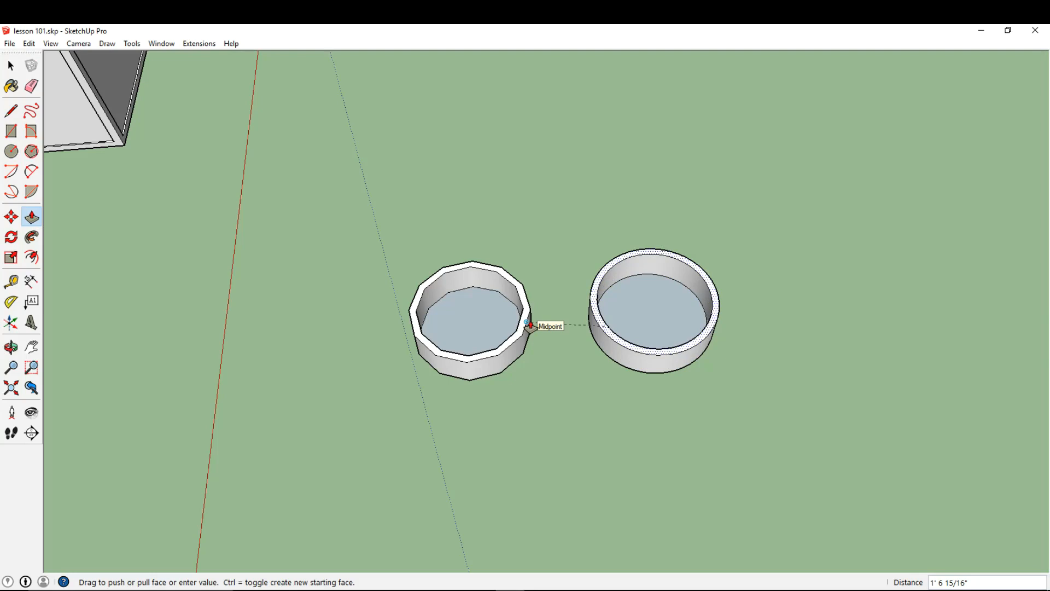
{"action": "left_click", "coordinate": [530, 325]}
- Draw two concentric seven-sided polygons beside the round ring, with inscribed radii of about 2' 7 1/16" and 3' 3 3/16"
{"action": "middle_click_drag", "start_coordinate": [600, 331], "coordinate": [508, 422]}
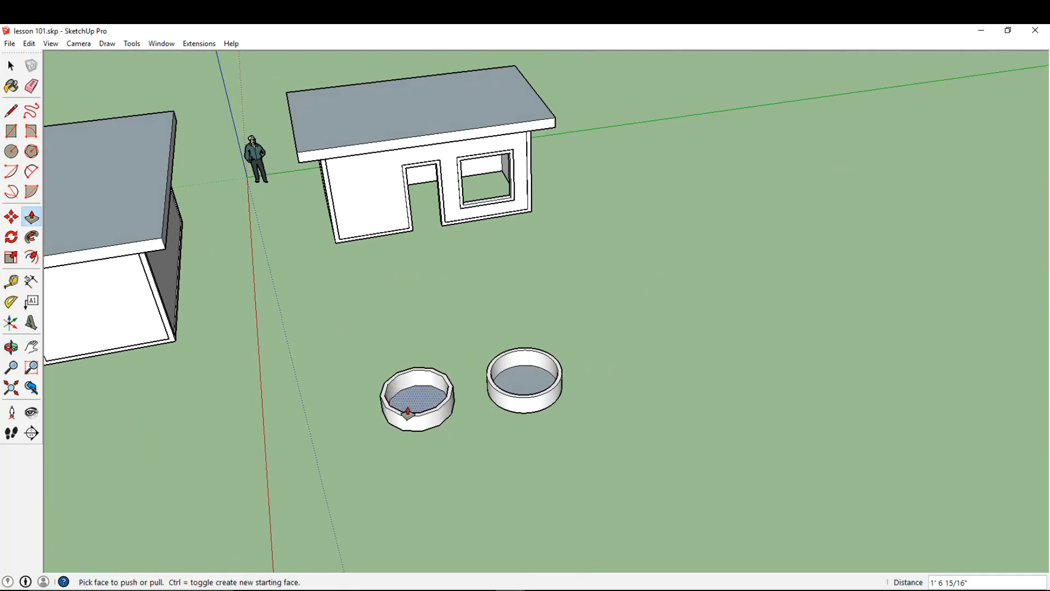
{"action": "left_click", "coordinate": [32, 152]}
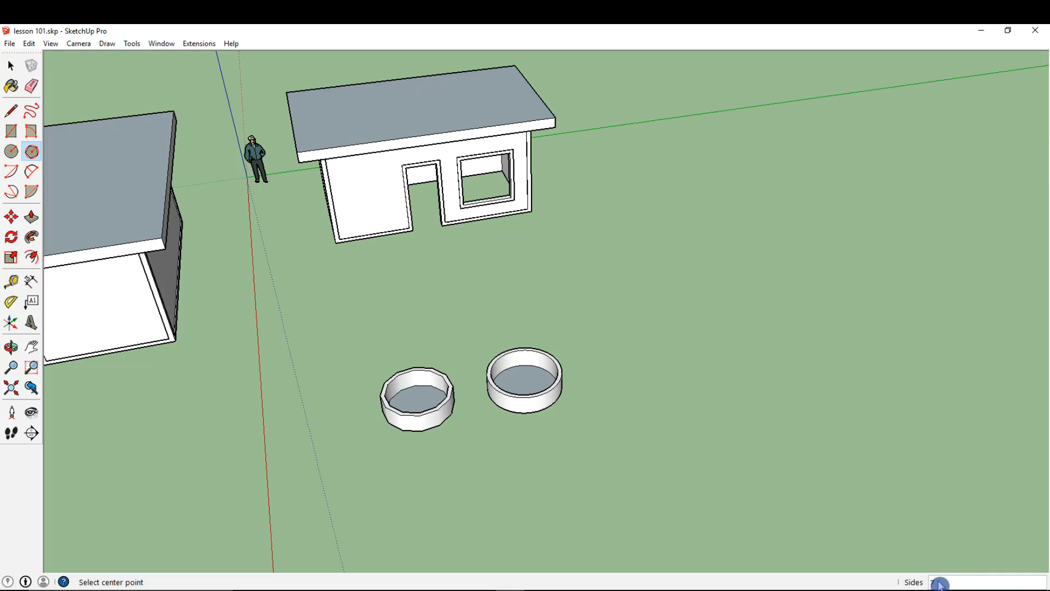
{"action": "left_click", "coordinate": [661, 369]}
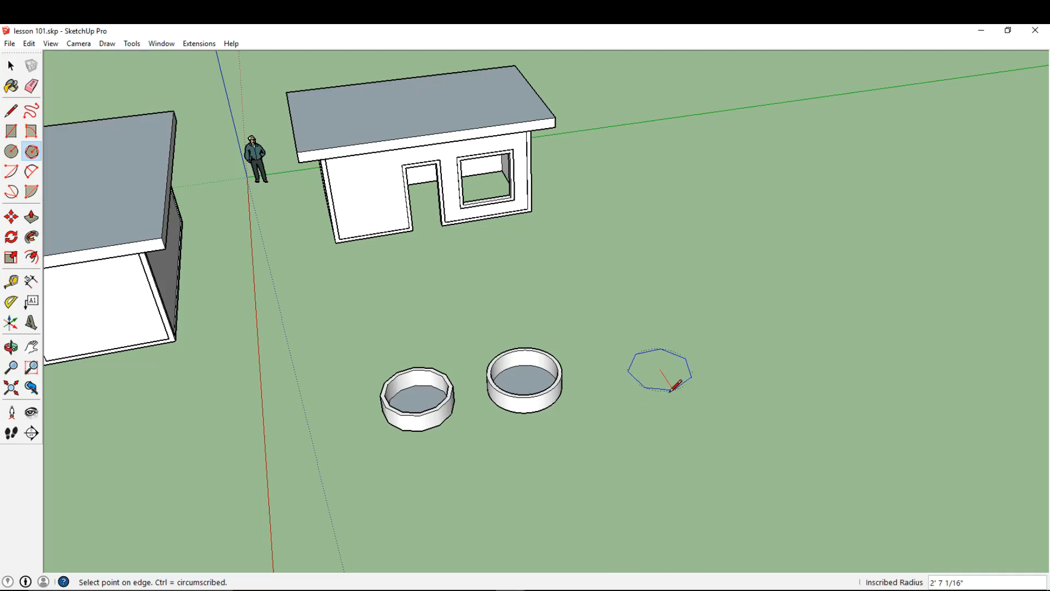
{"action": "left_click", "coordinate": [671, 390]}
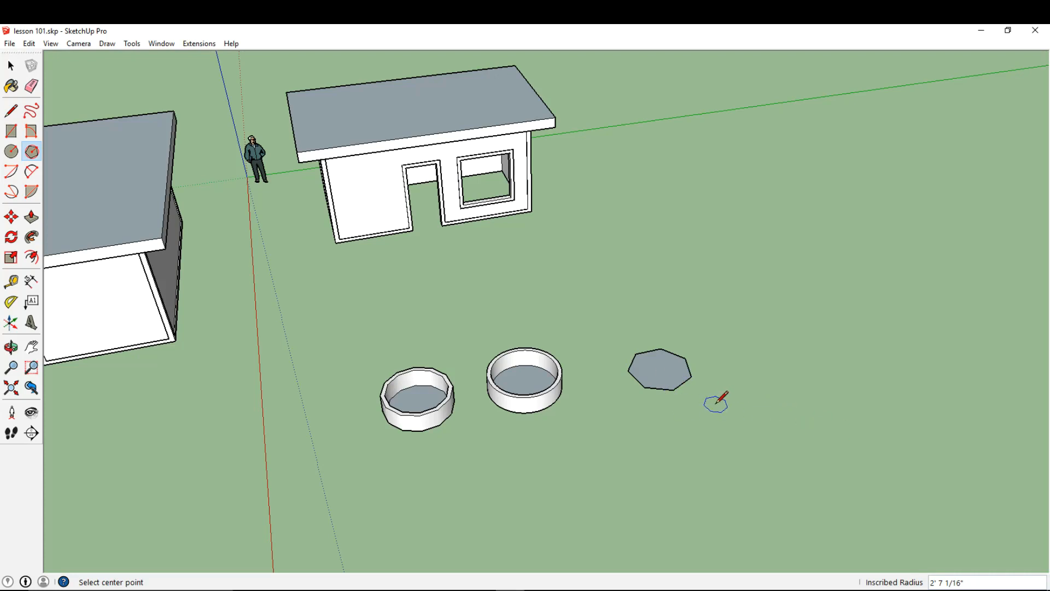
{"action": "left_click", "coordinate": [660, 370]}
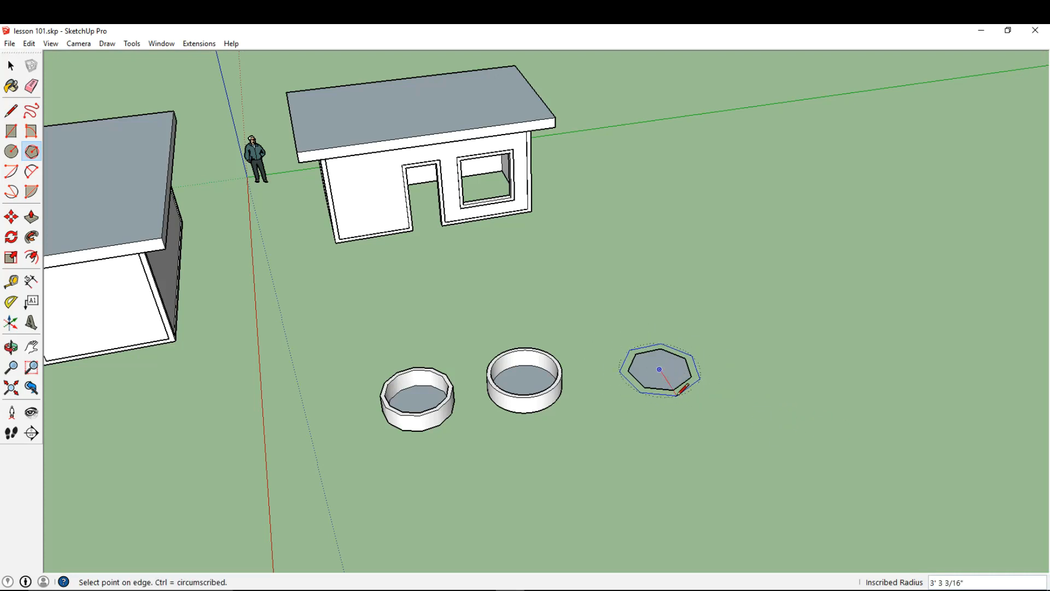
{"action": "left_click", "coordinate": [677, 390]}
- Draw a nine-sided polygon with an inscribed radius of about 4' 2 7/16" around the two seven-sided polygons
{"action": "middle_click_drag", "start_coordinate": [694, 383], "coordinate": [321, 307]}
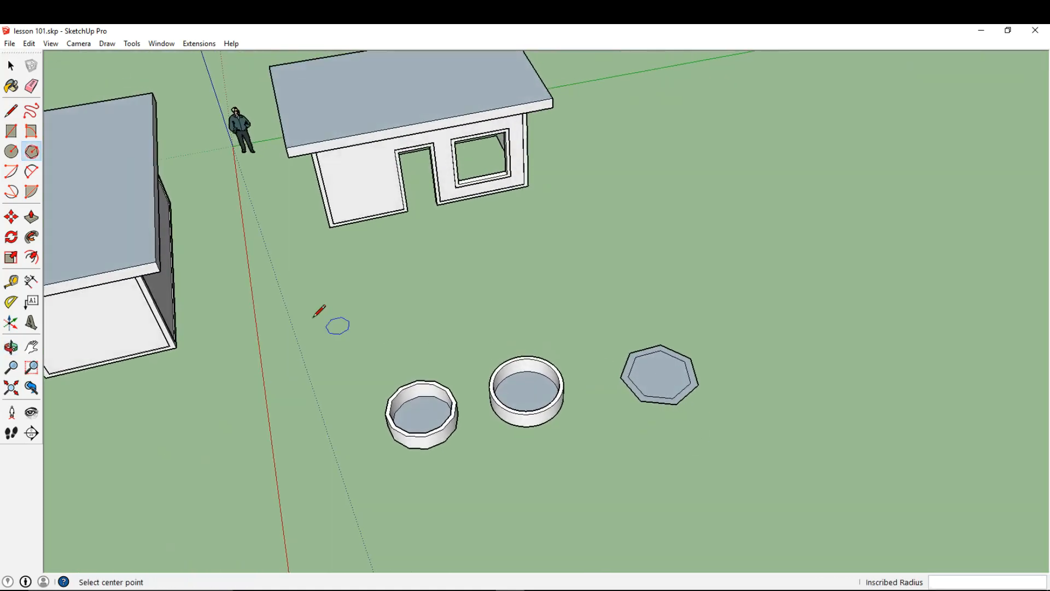
{"action": "left_click", "coordinate": [32, 159]}
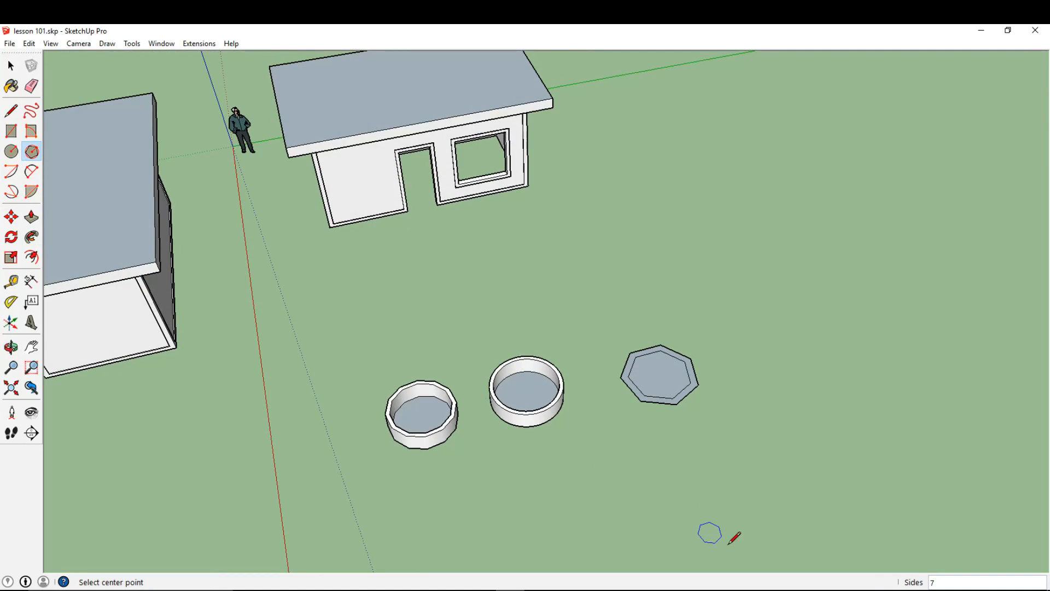
{"action": "type", "text": "9"}
{"action": "left_click", "coordinate": [668, 377]}
{"action": "left_click", "coordinate": [690, 421]}
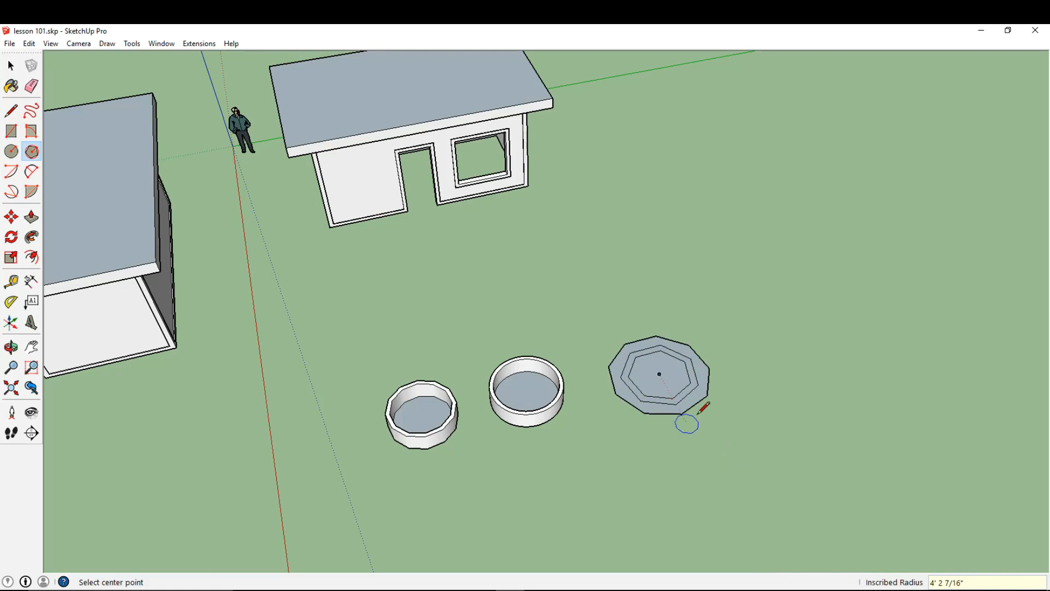
- Draw a 12-segment two-point arc on the ground behind the rings, with a bulge of about 15' 2 1/8"
{"action": "middle_click_drag", "start_coordinate": [687, 423], "coordinate": [619, 407]}
{"action": "scroll", "coordinate": [617, 406], "scroll_direction": "up", "scroll_amount": 3}
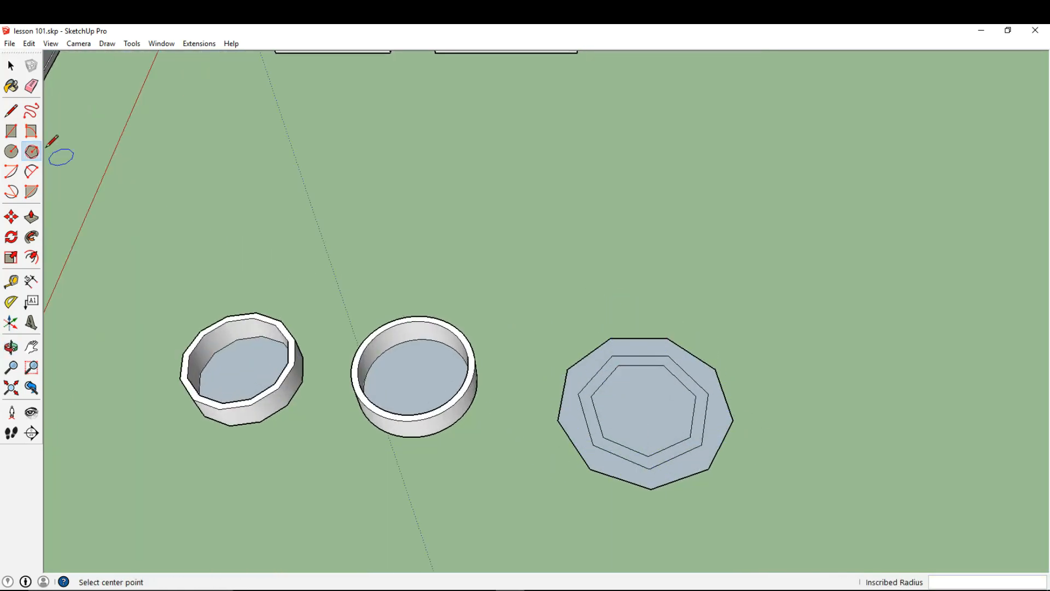
{"action": "left_click", "coordinate": [30, 177]}
{"action": "scroll", "coordinate": [396, 281], "scroll_direction": "down", "scroll_amount": 3}
{"action": "middle_click_drag", "start_coordinate": [396, 281], "coordinate": [548, 328]}
{"action": "scroll", "coordinate": [548, 328], "scroll_direction": "up", "scroll_amount": 2}
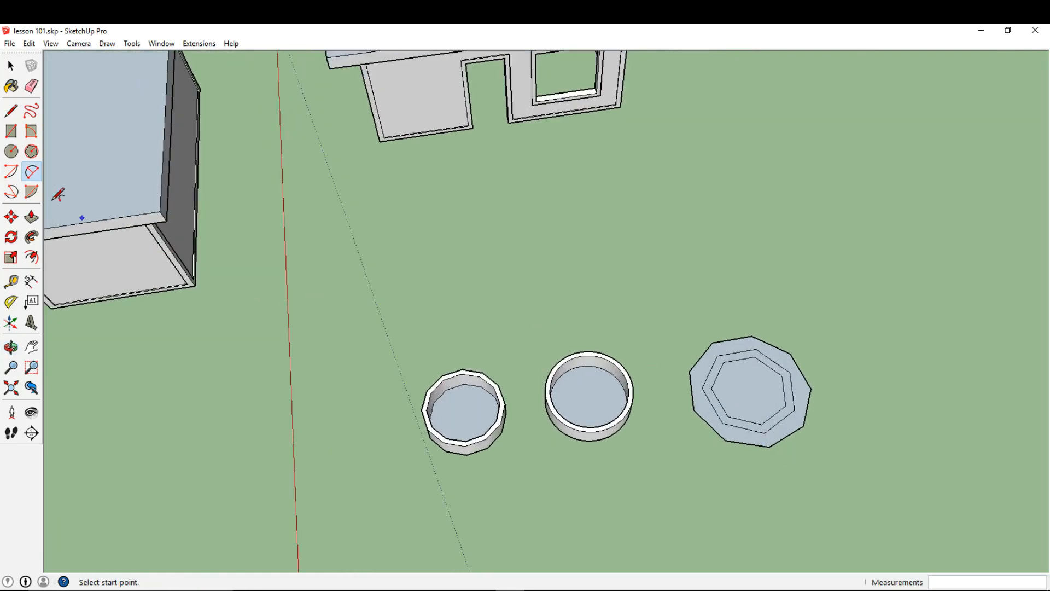
{"action": "left_click", "coordinate": [33, 174]}
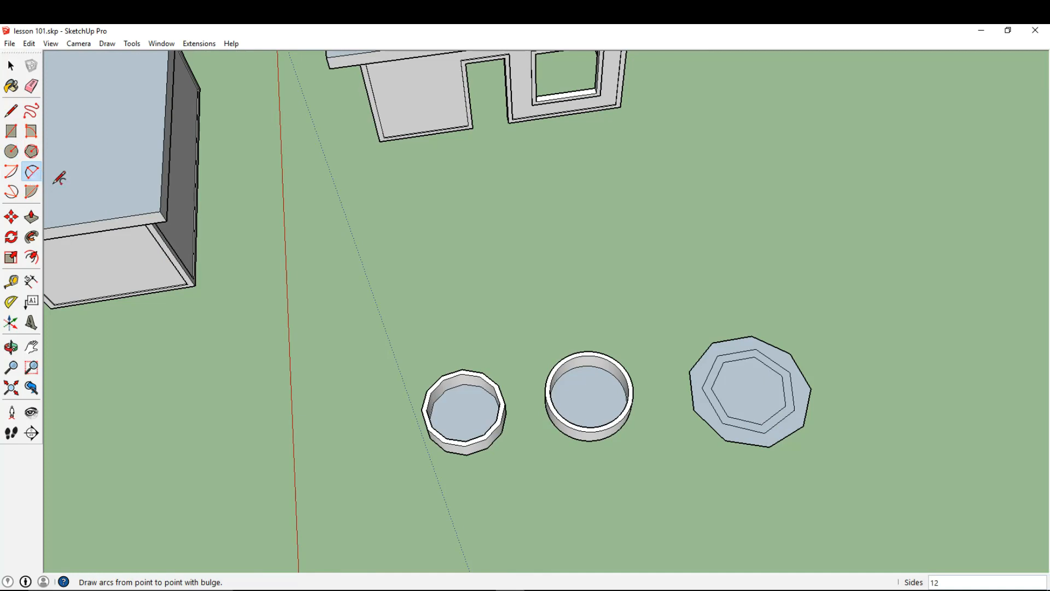
{"action": "left_click", "coordinate": [950, 584]}
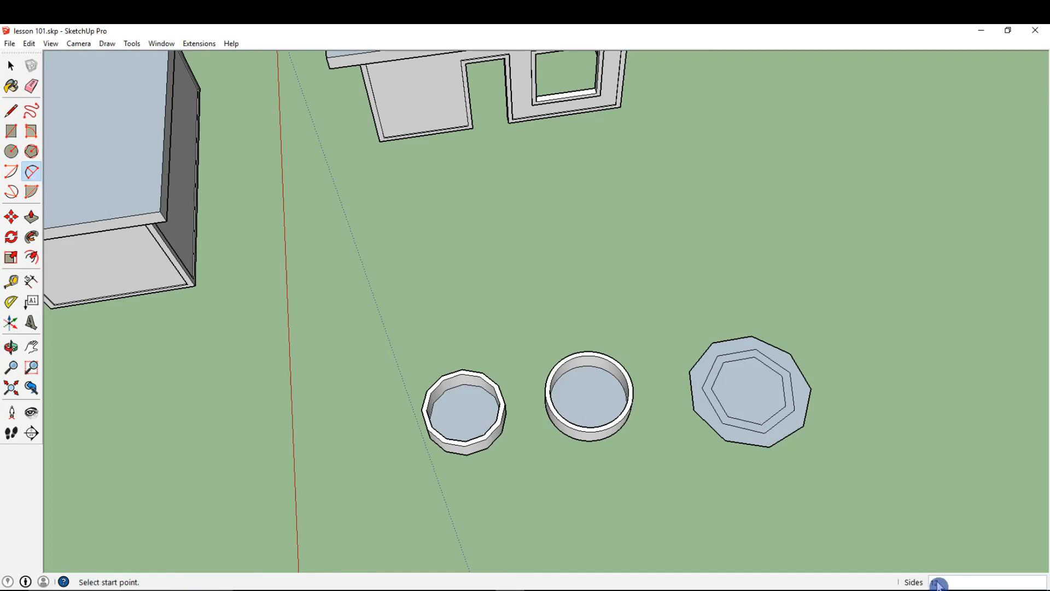
{"action": "left_click", "coordinate": [521, 336]}
{"action": "left_click", "coordinate": [727, 300]}
{"action": "scroll", "coordinate": [607, 263], "scroll_direction": "up", "scroll_amount": 4}
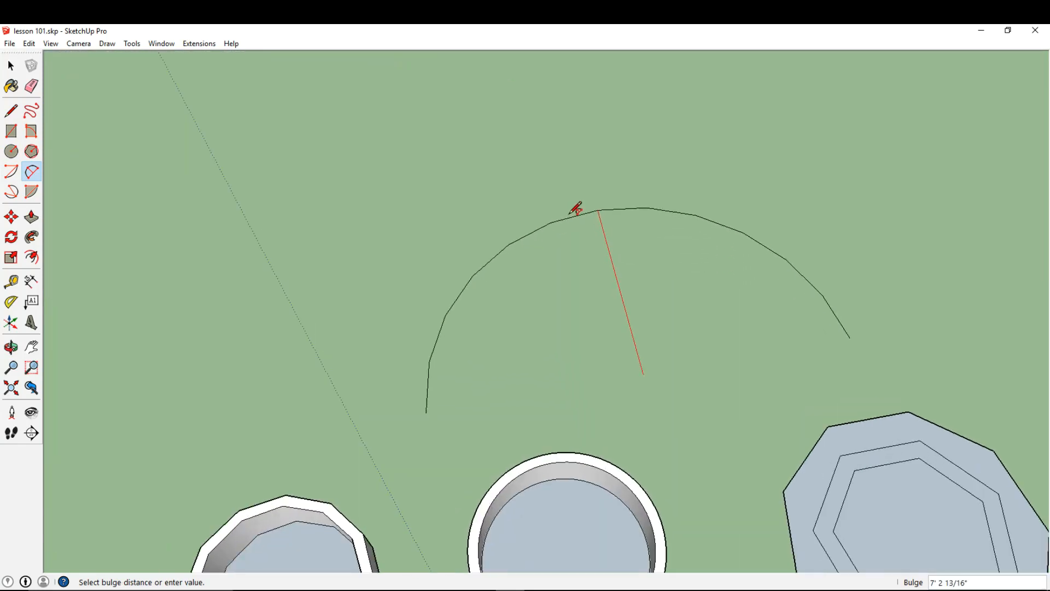
{"action": "left_click", "coordinate": [511, 67]}
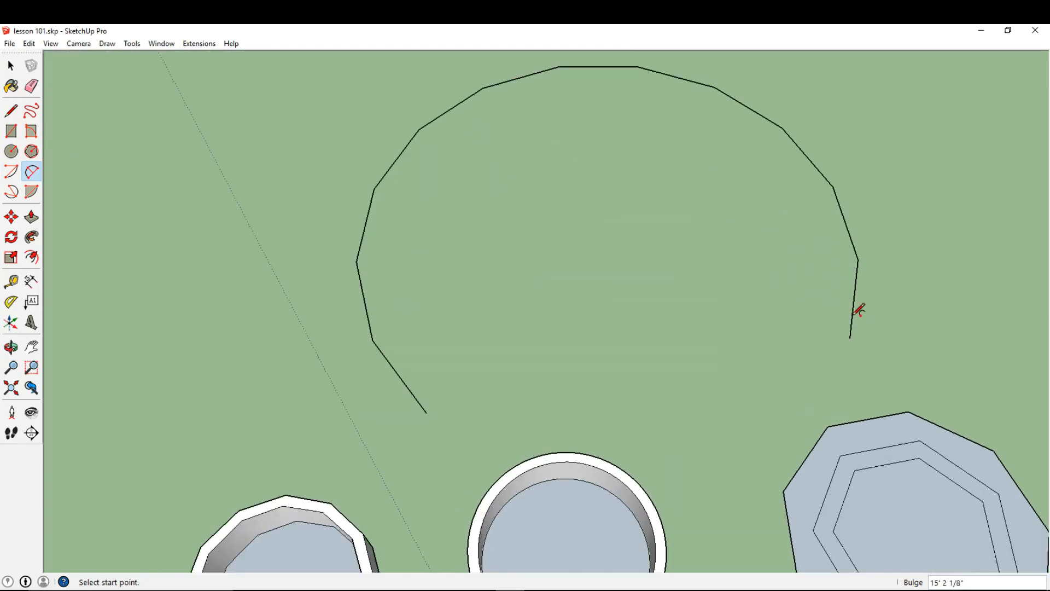
{"action": "left_click", "coordinate": [850, 337]}
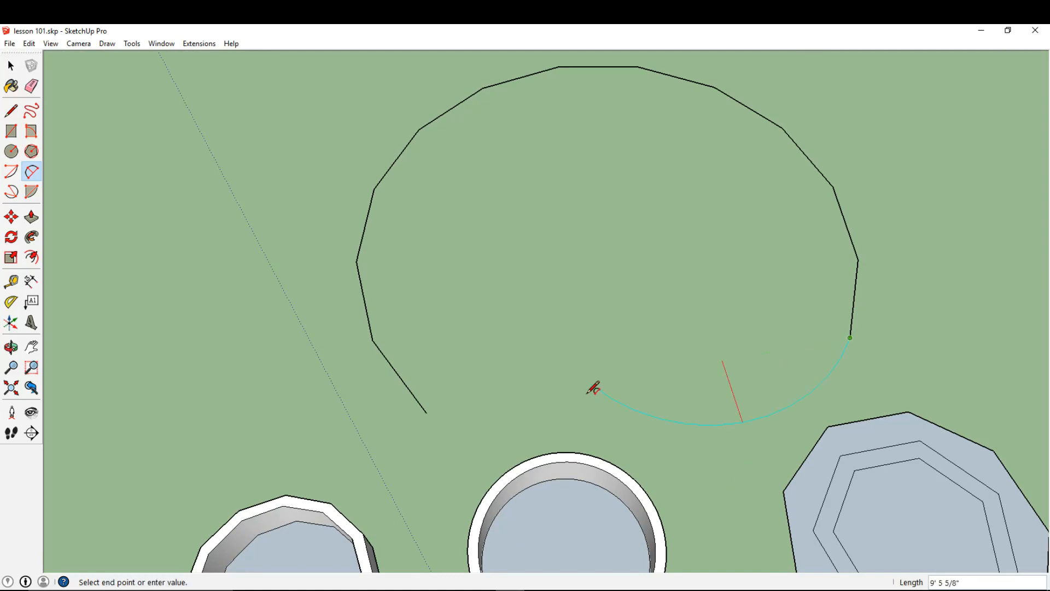
{"action": "left_click", "coordinate": [426, 413]}
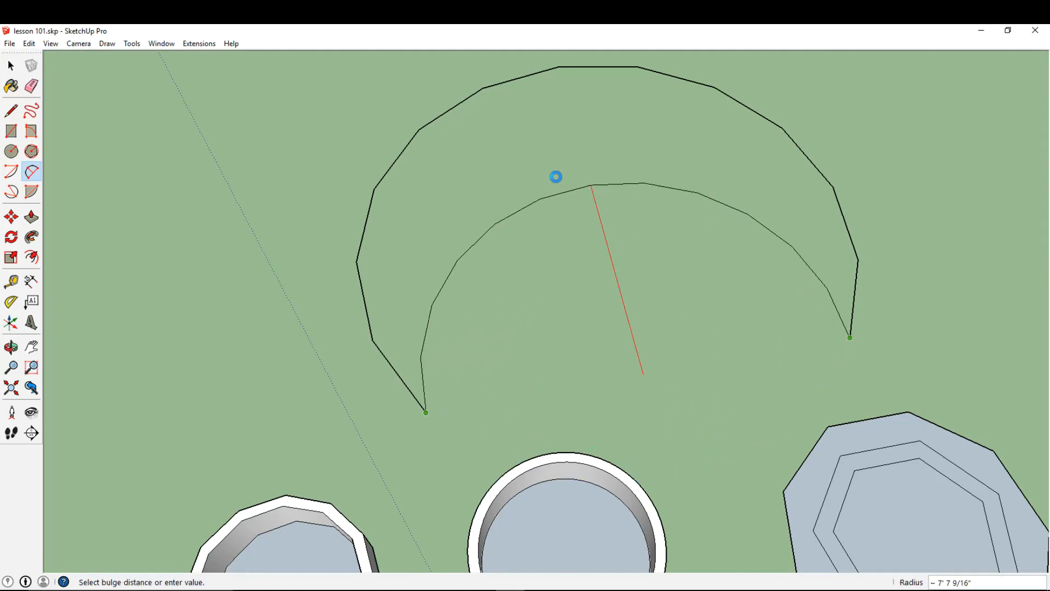
{"action": "key", "text": "Escape"}
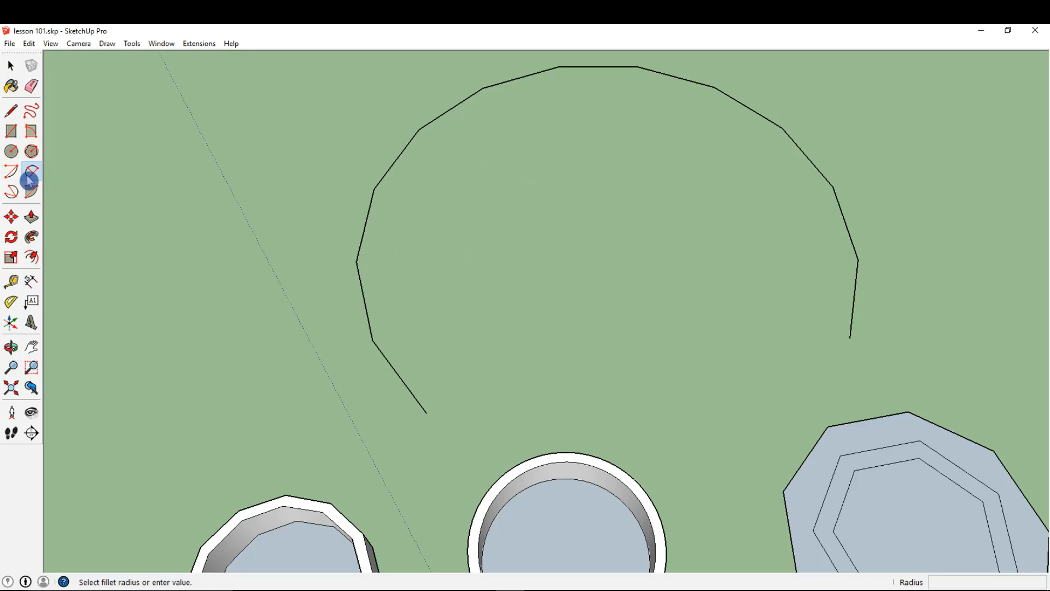
- Draw a 60-segment two-point arc between the endpoints of the existing arc, bulging to just inside it
{"action": "left_click", "coordinate": [31, 171]}
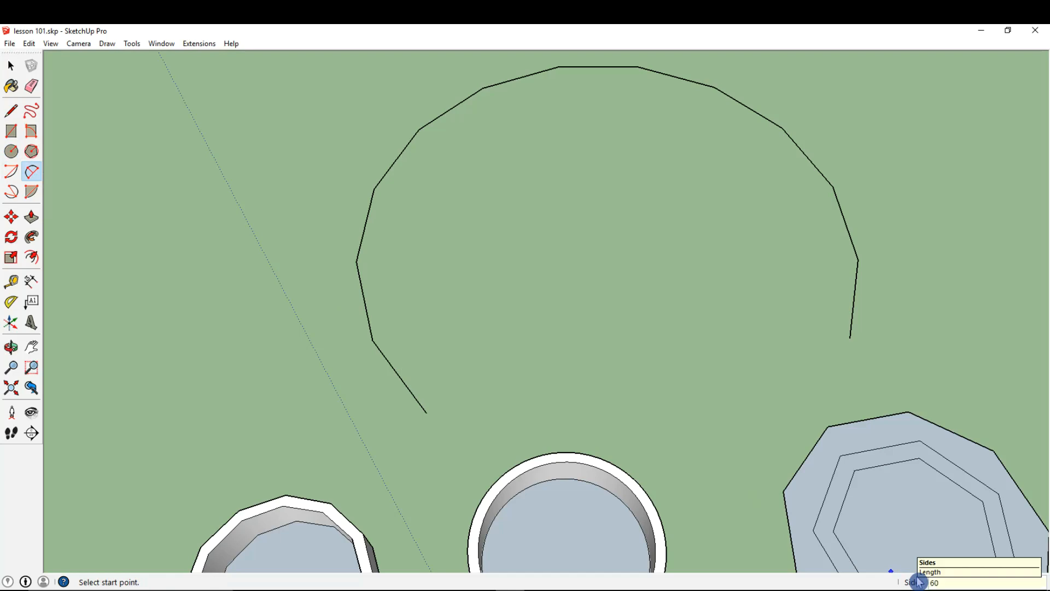
{"action": "left_click", "coordinate": [427, 413]}
{"action": "left_click", "coordinate": [850, 338]}
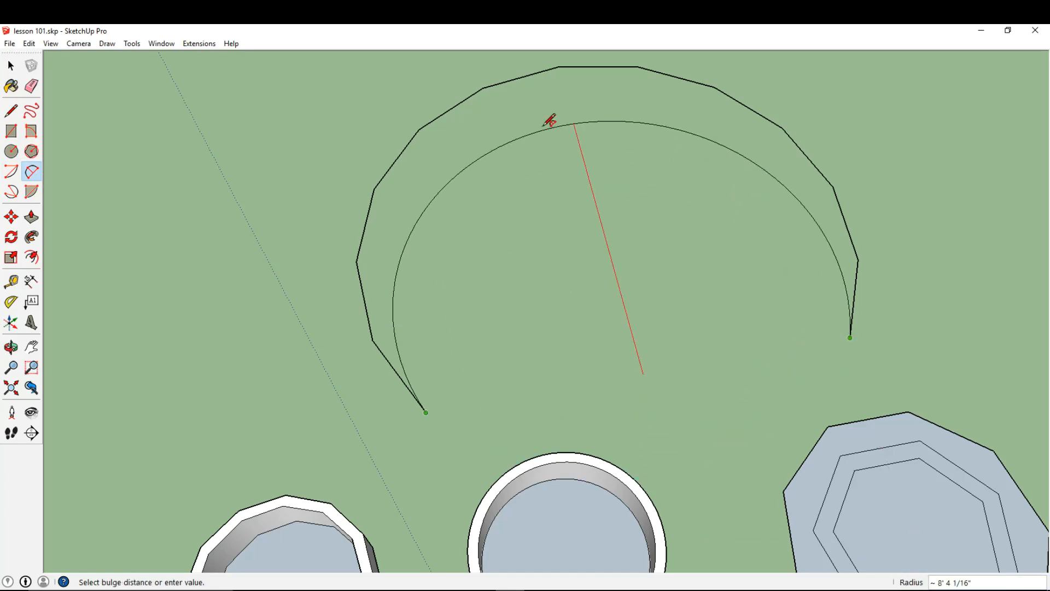
{"action": "left_click", "coordinate": [518, 82]}
{"action": "scroll", "coordinate": [601, 325], "scroll_direction": "down", "scroll_amount": 3}
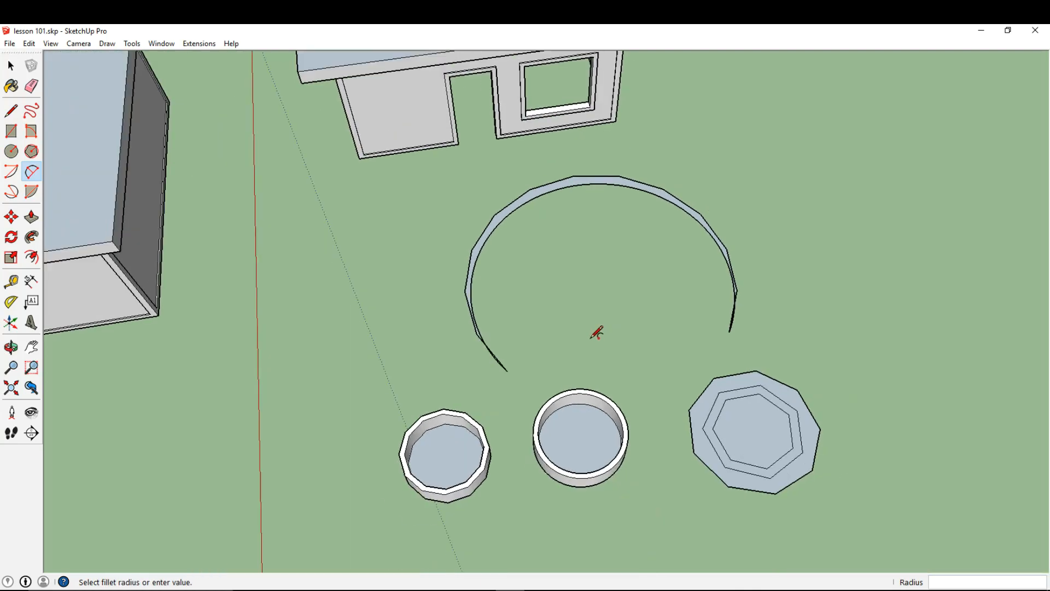
- Delete the arcs, rings and polygons from the ground, keeping the buildings, and bring the house front into view
{"action": "left_click", "coordinate": [11, 66]}
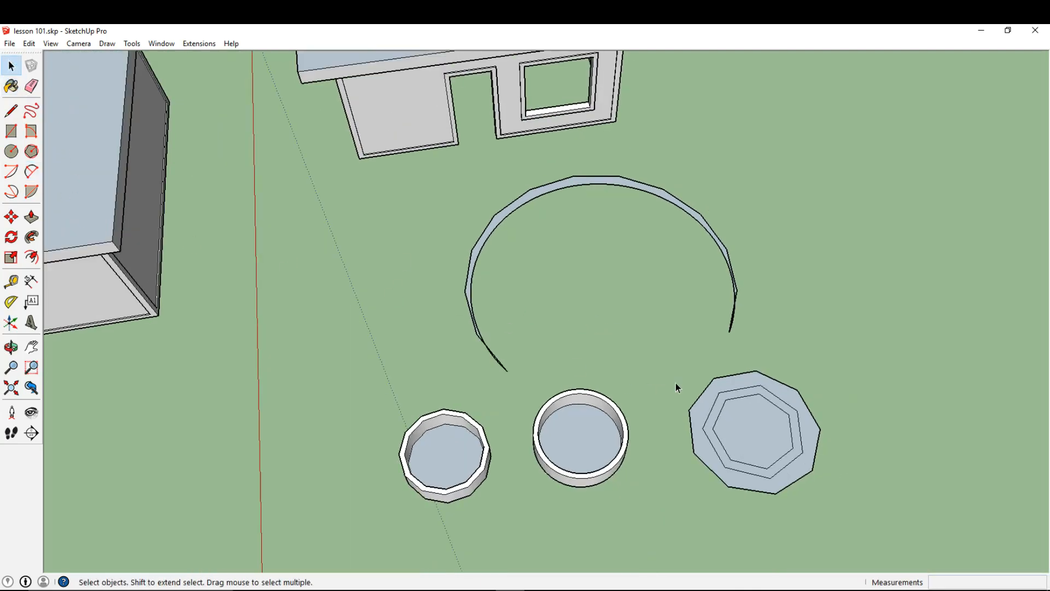
{"action": "left_click_drag", "start_coordinate": [434, 291], "coordinate": [435, 291]}
{"action": "key", "text": "Delete"}
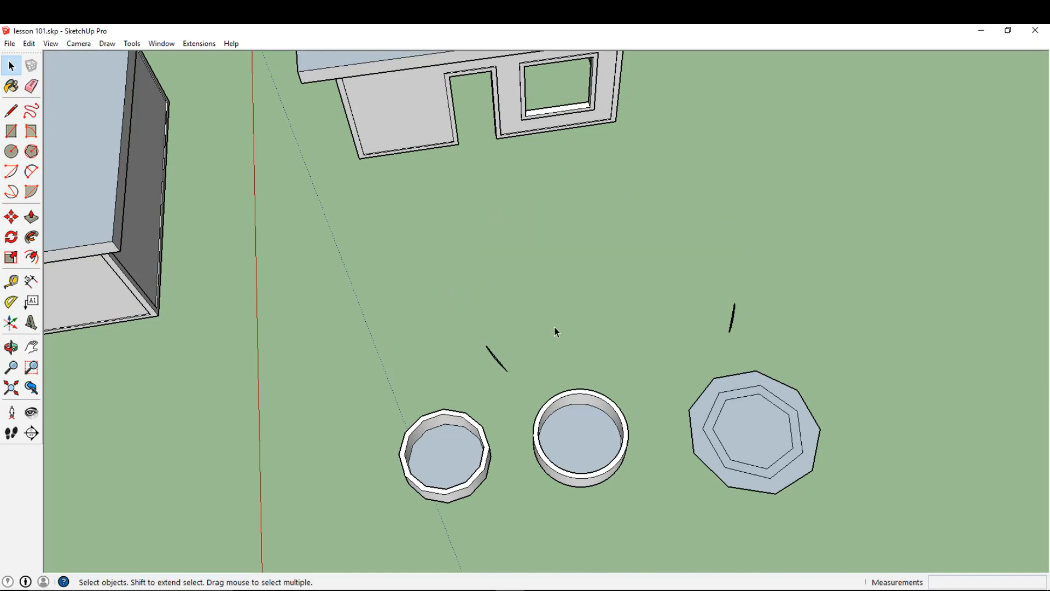
{"action": "left_click_drag", "start_coordinate": [406, 481], "coordinate": [406, 481]}
{"action": "key", "text": "Delete"}
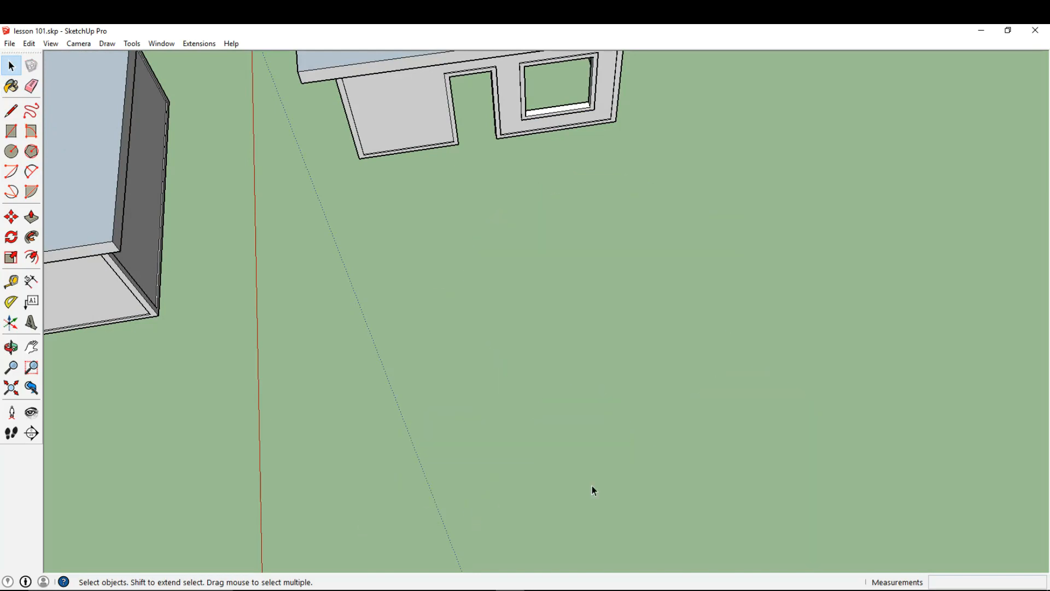
{"action": "scroll", "coordinate": [593, 422], "scroll_direction": "down", "scroll_amount": 3}
{"action": "middle_click_drag", "start_coordinate": [230, 241], "coordinate": [496, 184]}
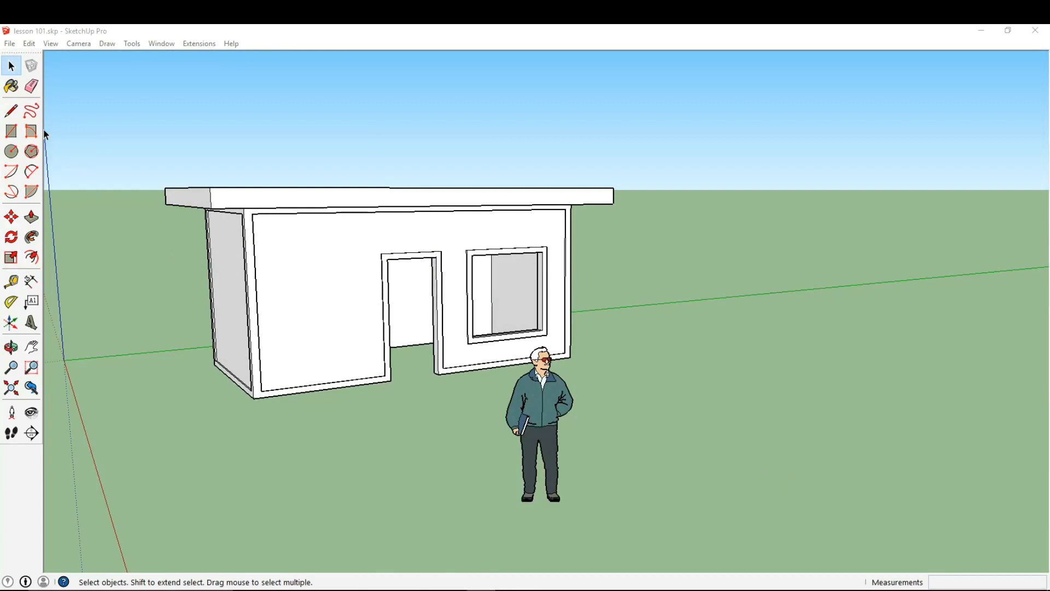
- Sample the jacket color from the standing figure and paint the house's front and side wall panels with it
{"action": "left_click", "coordinate": [12, 88]}
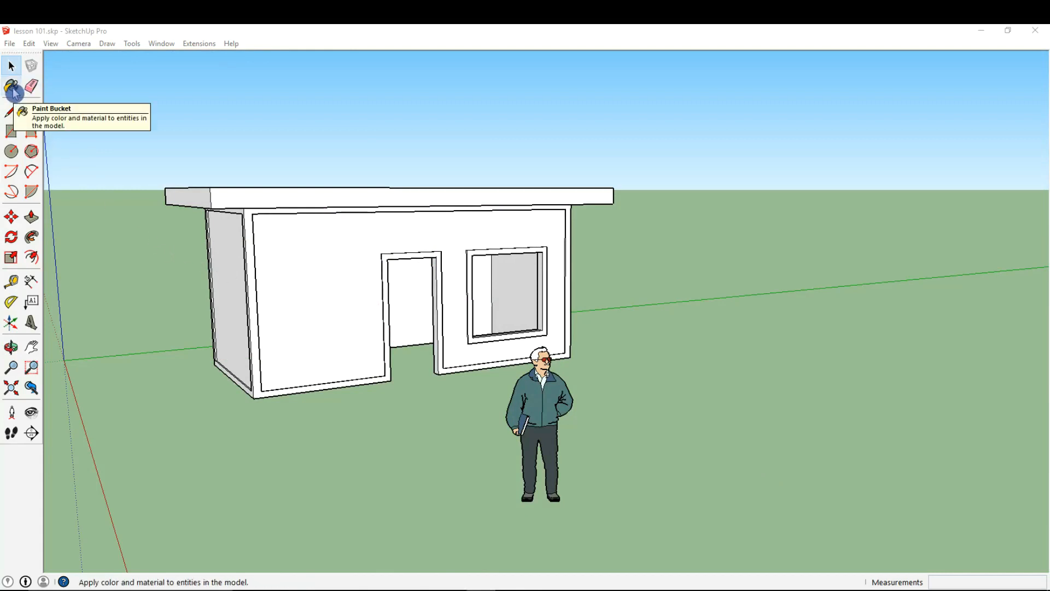
{"action": "left_click", "coordinate": [12, 88]}
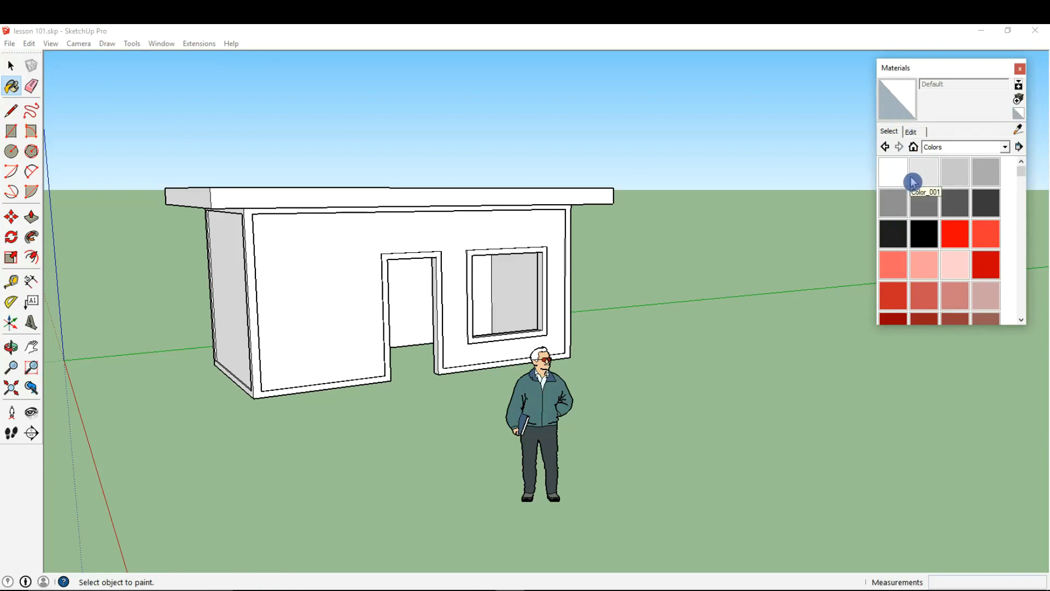
{"action": "left_click", "coordinate": [1019, 137]}
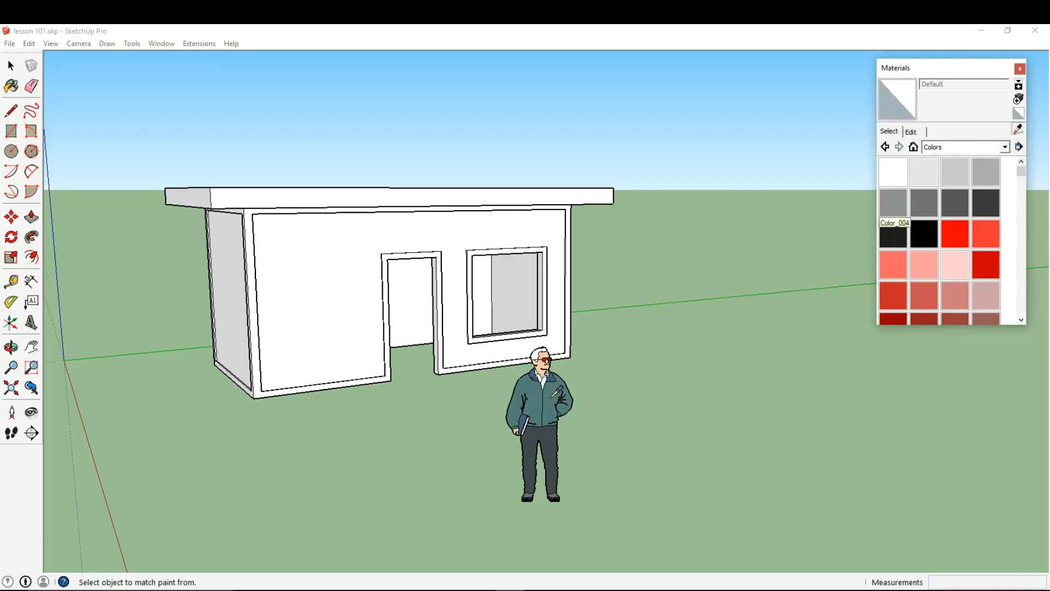
{"action": "left_click", "coordinate": [552, 397]}
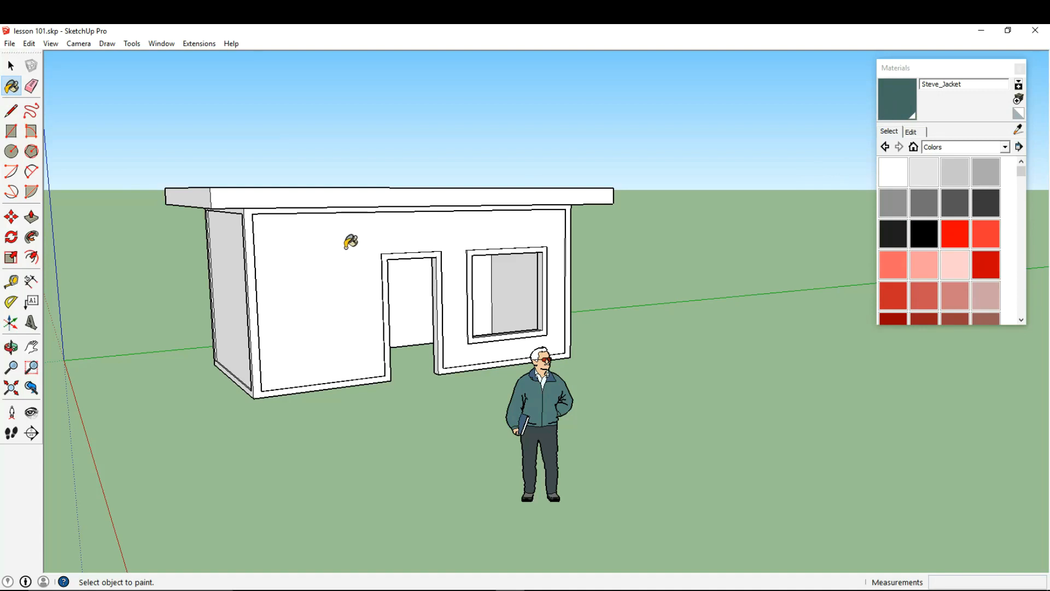
{"action": "left_click", "coordinate": [300, 249]}
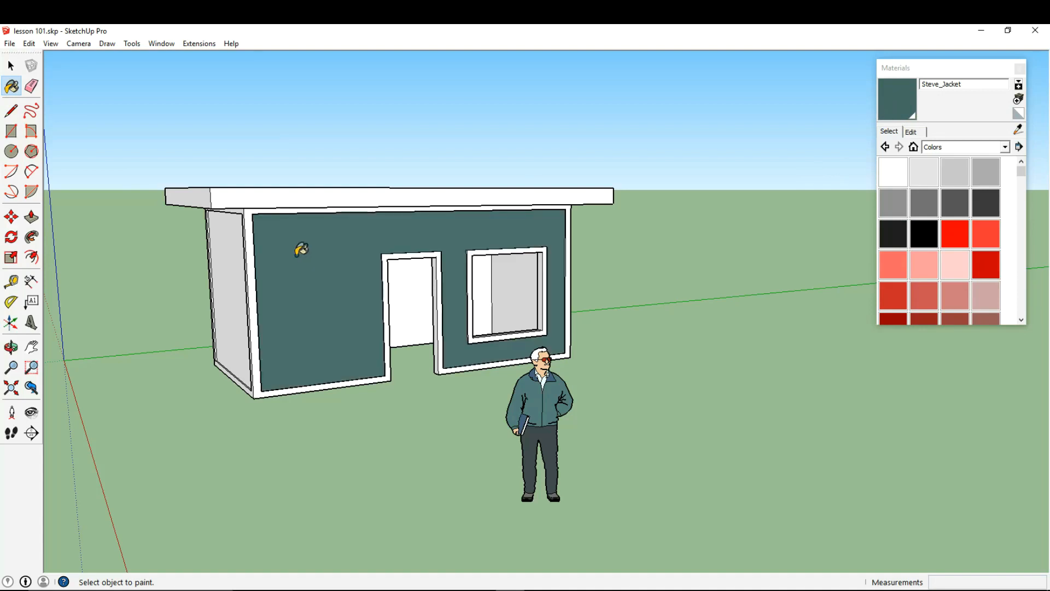
{"action": "left_click", "coordinate": [236, 280]}
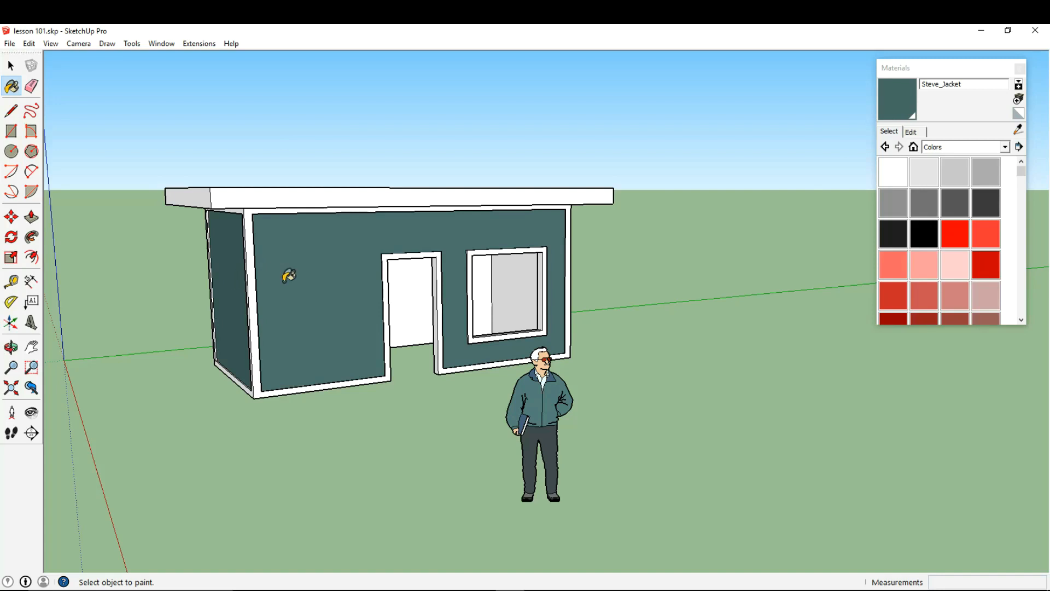
- Paint the house's front and side wall panels with Cladding_Siding_Tan from the Brick and Cladding materials
{"action": "left_click", "coordinate": [1007, 147]}
{"action": "scroll", "coordinate": [1007, 159], "scroll_direction": "up", "scroll_amount": 2}
{"action": "scroll", "coordinate": [1004, 184], "scroll_direction": "up", "scroll_amount": 2}
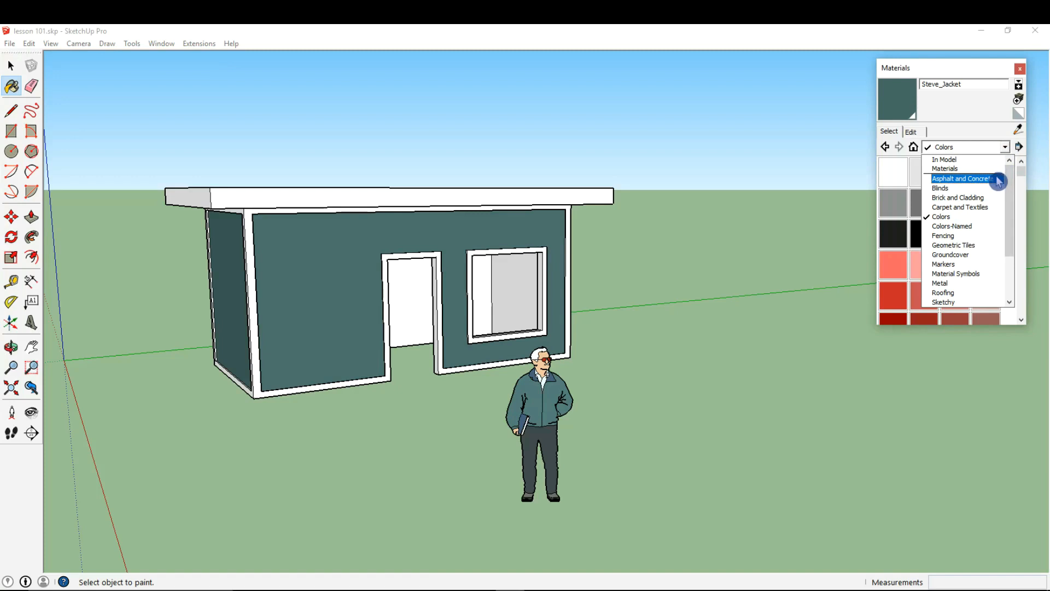
{"action": "left_click", "coordinate": [972, 199]}
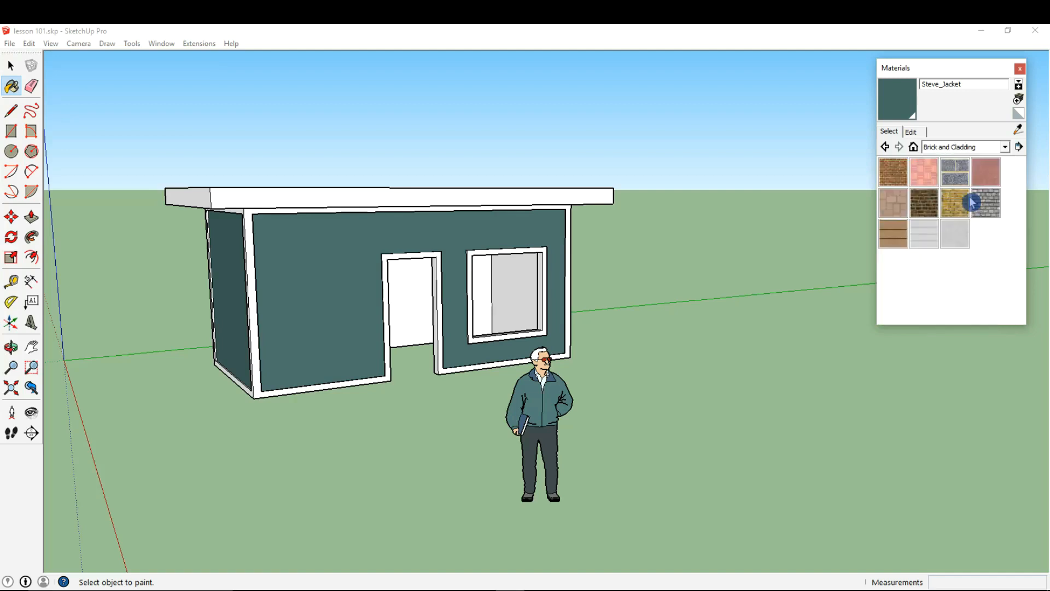
{"action": "left_click", "coordinate": [899, 238]}
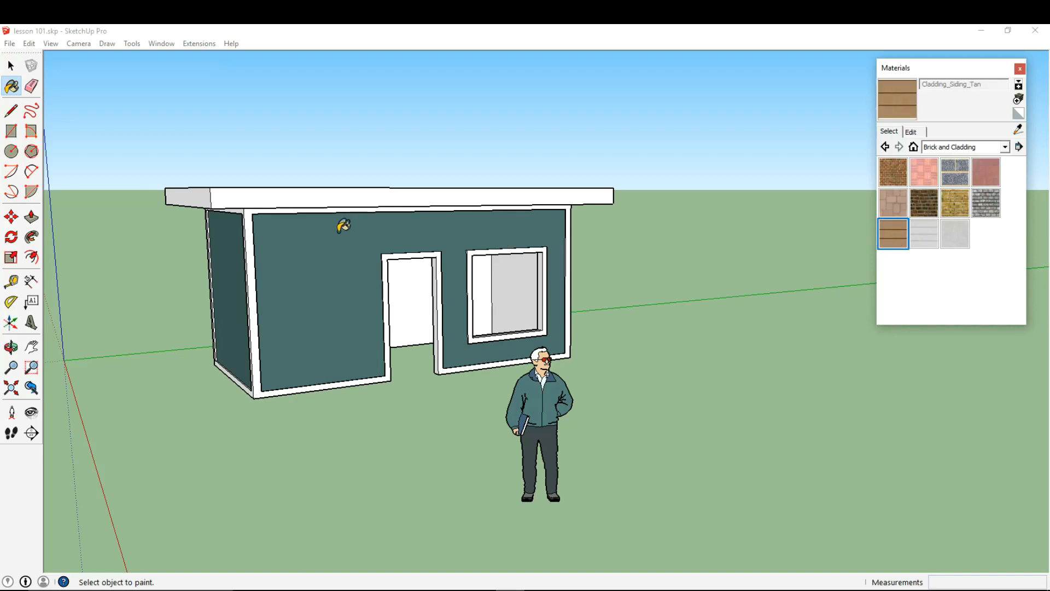
{"action": "left_click", "coordinate": [345, 232]}
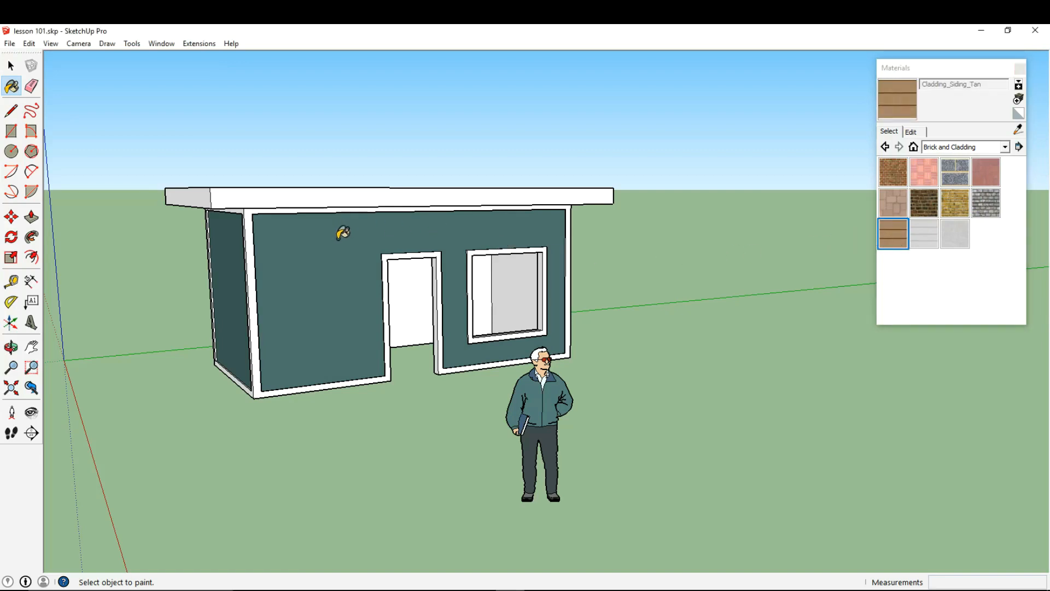
{"action": "left_click", "coordinate": [231, 268]}
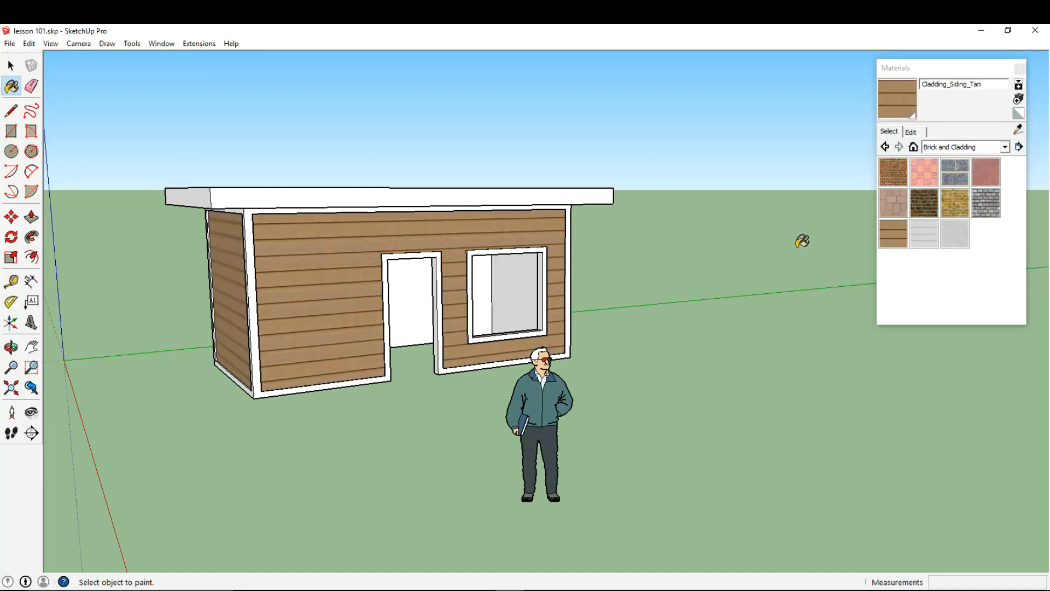
- Set the Cladding_Siding_Tan texture width to 1' and adjust its color to hue 42, saturation 12 and lightness 46
{"action": "left_click", "coordinate": [904, 151]}
{"action": "left_click", "coordinate": [912, 134]}
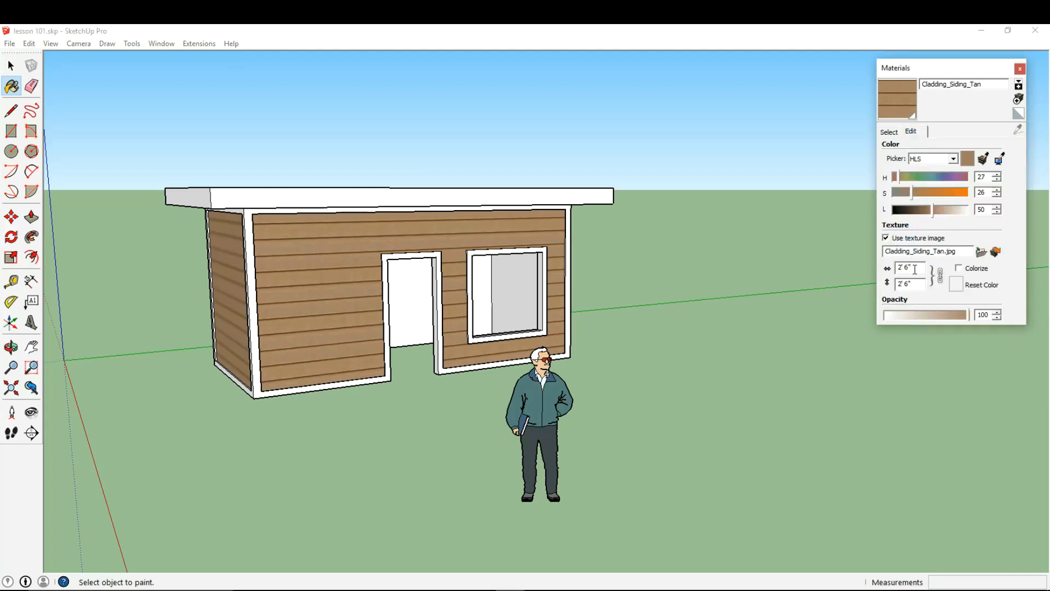
{"action": "left_click", "coordinate": [881, 269]}
{"action": "type", "text": "1"}
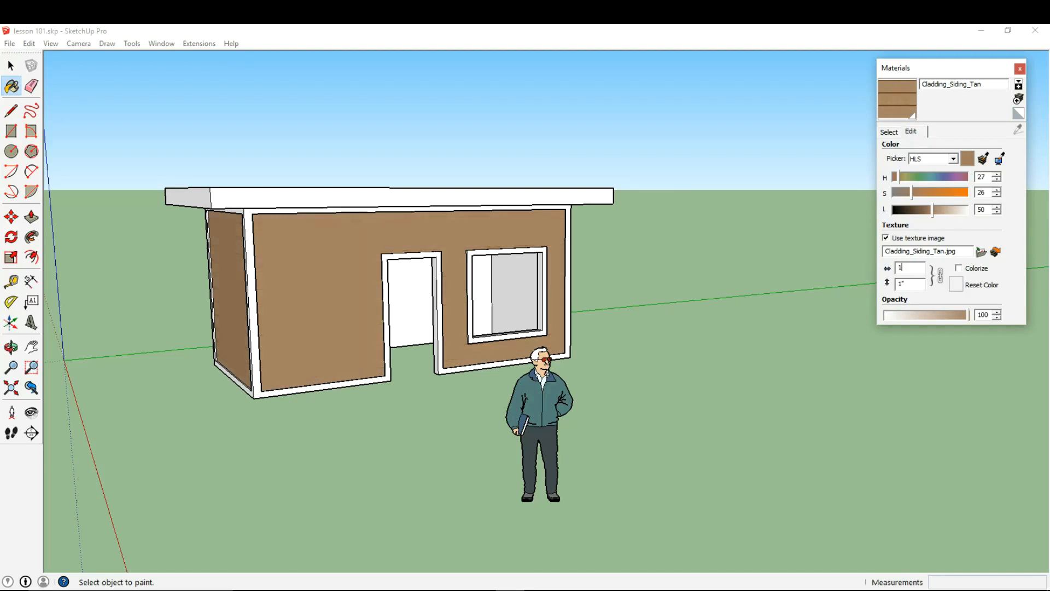
{"action": "type", "text": "'"}
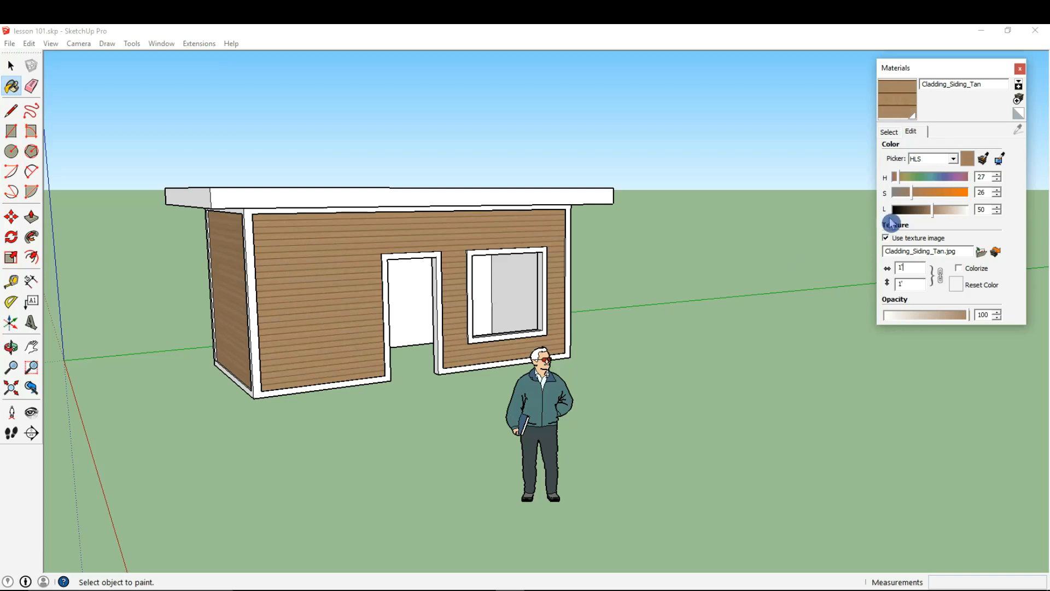
{"action": "mouse_move", "coordinate": [912, 193]}
{"action": "left_mouse_down"}
{"action": "mouse_move", "coordinate": [902, 193]}
{"action": "mouse_move", "coordinate": [945, 211]}
{"action": "mouse_move", "coordinate": [926, 212]}
{"action": "mouse_move", "coordinate": [908, 185]}
{"action": "mouse_move", "coordinate": [896, 186]}
{"action": "mouse_move", "coordinate": [906, 196]}
{"action": "left_mouse_up"}
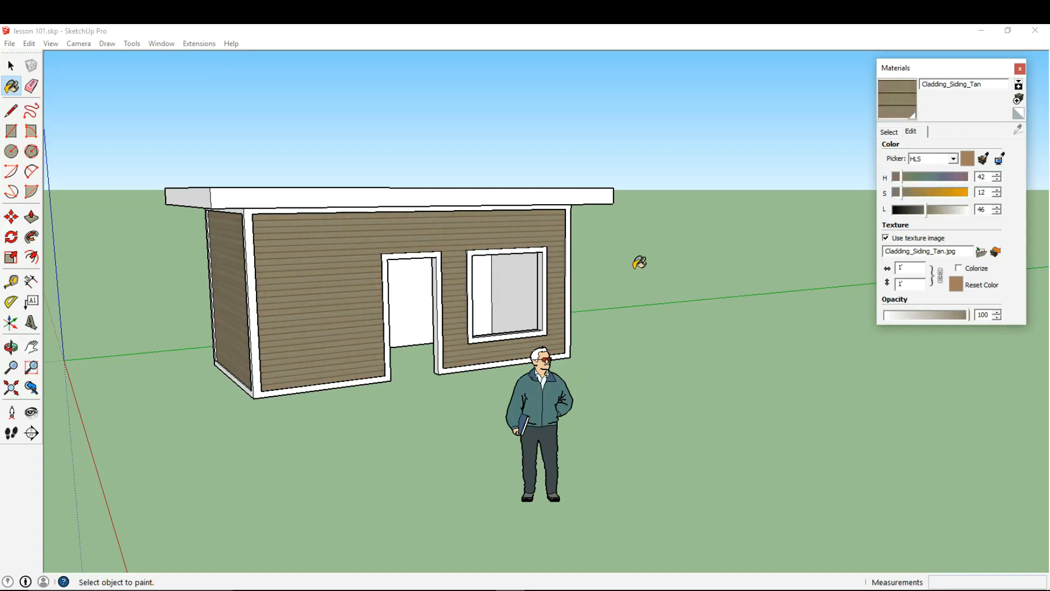
- Paint the house roof's edge faces and top surface with Color_007 from the Colors materials
{"action": "left_click", "coordinate": [888, 132]}
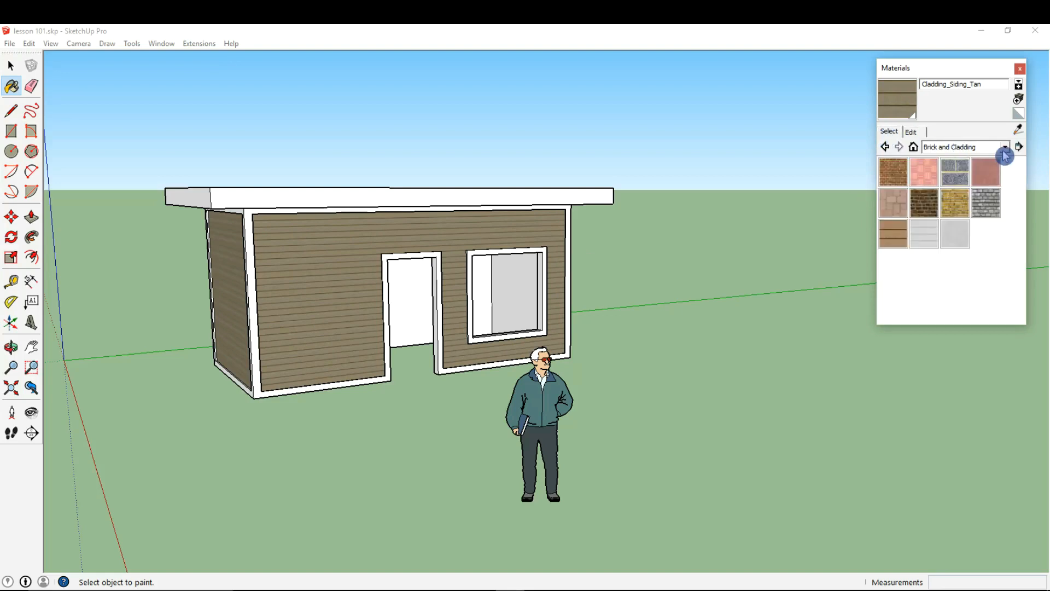
{"action": "left_click", "coordinate": [1007, 149]}
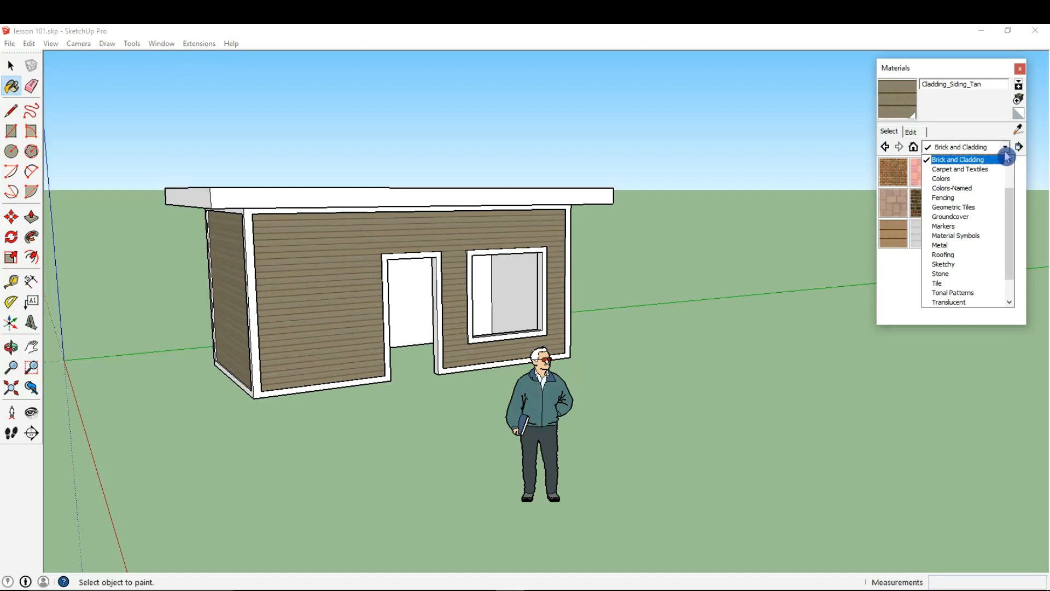
{"action": "left_click", "coordinate": [964, 180]}
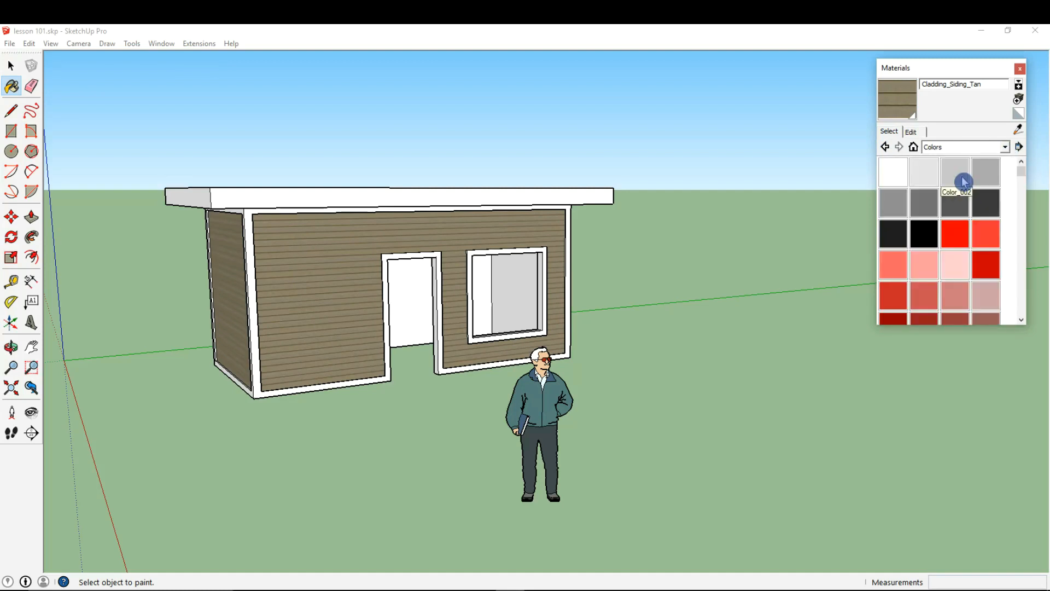
{"action": "left_click", "coordinate": [986, 205]}
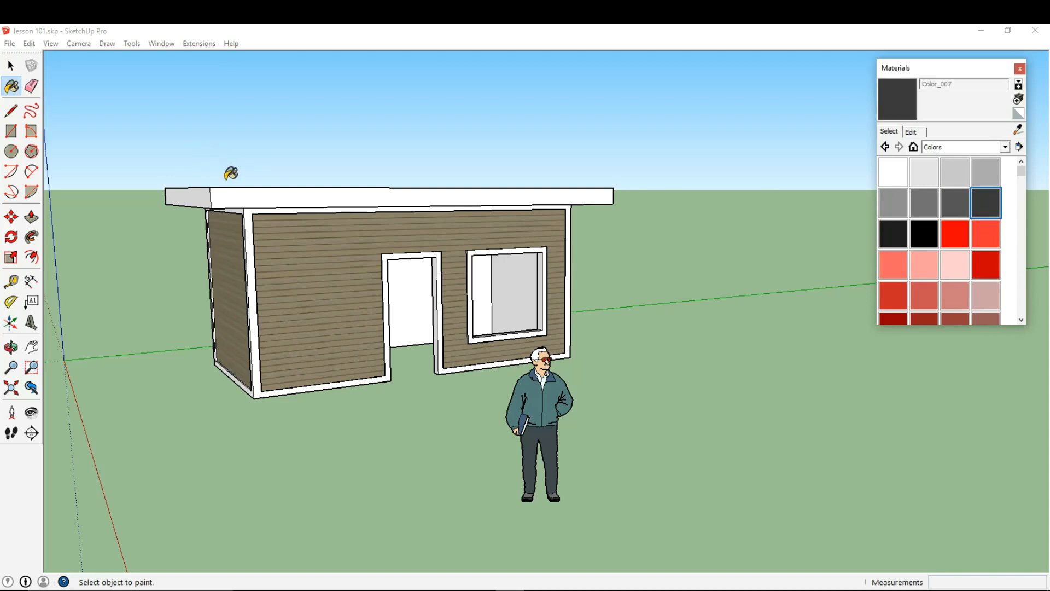
{"action": "left_click", "coordinate": [237, 190]}
{"action": "left_click", "coordinate": [206, 195]}
{"action": "mouse_move", "coordinate": [244, 215]}
{"action": "middle_mouse_down"}
{"action": "mouse_move", "coordinate": [281, 140]}
{"action": "mouse_move", "coordinate": [300, 242]}
{"action": "mouse_move", "coordinate": [331, 221]}
{"action": "middle_mouse_up"}
{"action": "left_click", "coordinate": [251, 159]}
{"action": "left_click", "coordinate": [337, 196]}
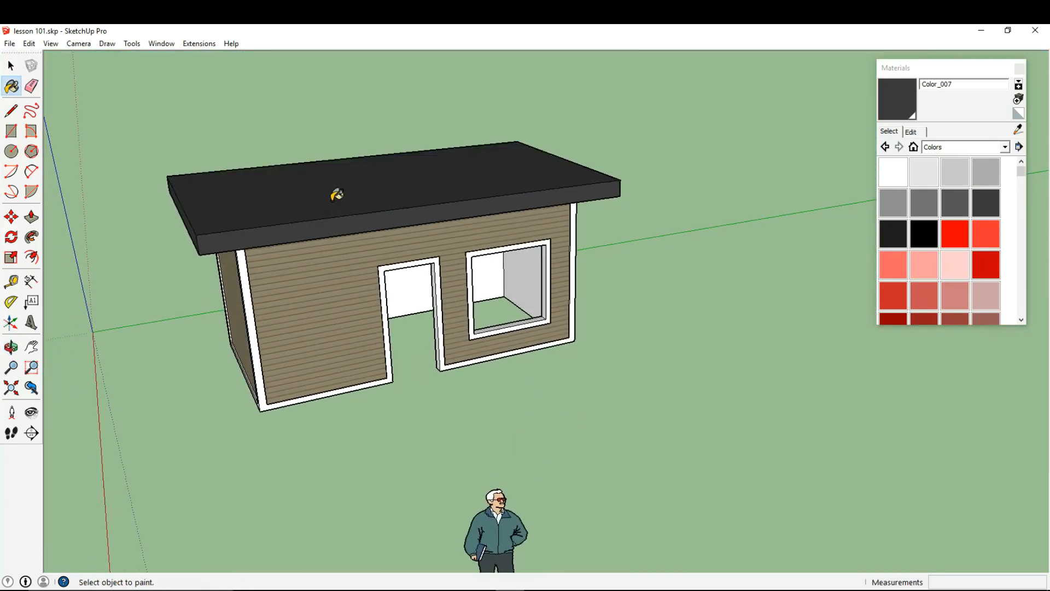
{"action": "left_click", "coordinate": [10, 66]}
{"action": "middle_click_drag", "start_coordinate": [473, 260], "coordinate": [484, 199]}
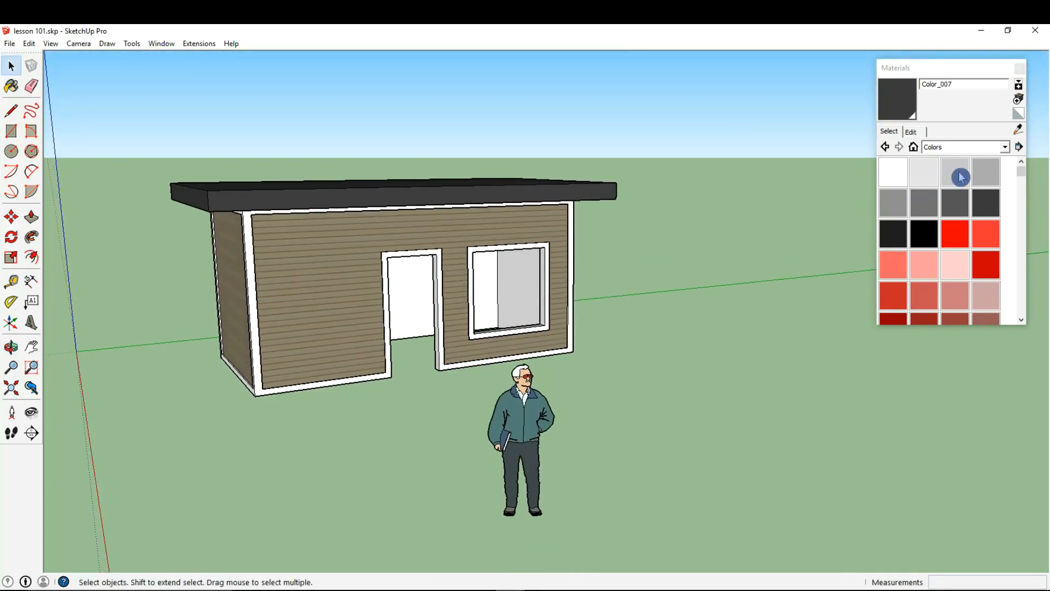
- Review the In Model materials, the material categories and Color_007's edit settings, and close the Materials window
{"action": "left_click", "coordinate": [1005, 147]}
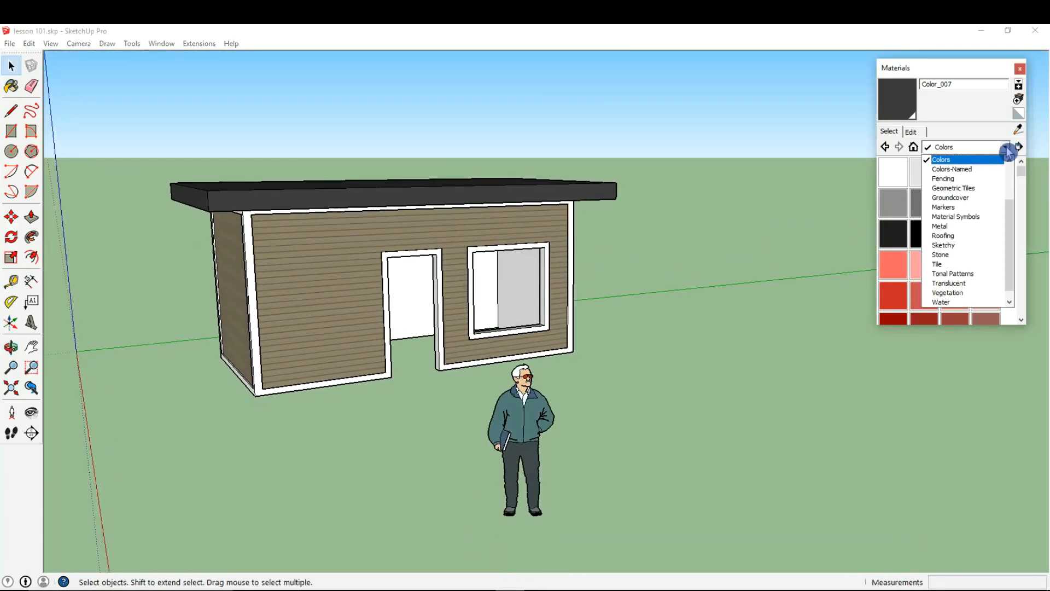
{"action": "left_click_drag", "start_coordinate": [1013, 211], "coordinate": [1011, 177]}
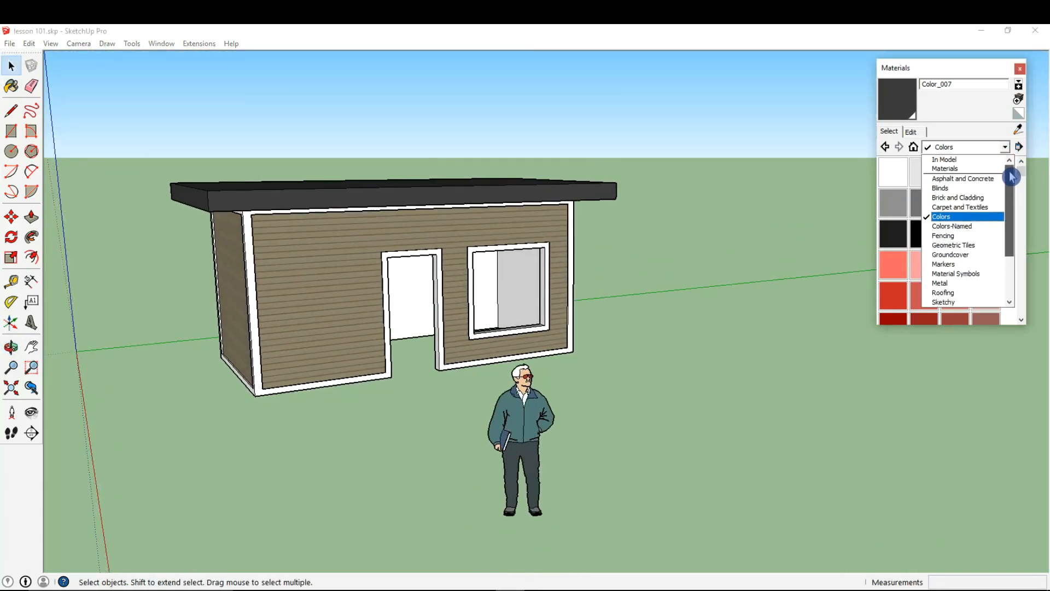
{"action": "left_click", "coordinate": [973, 162]}
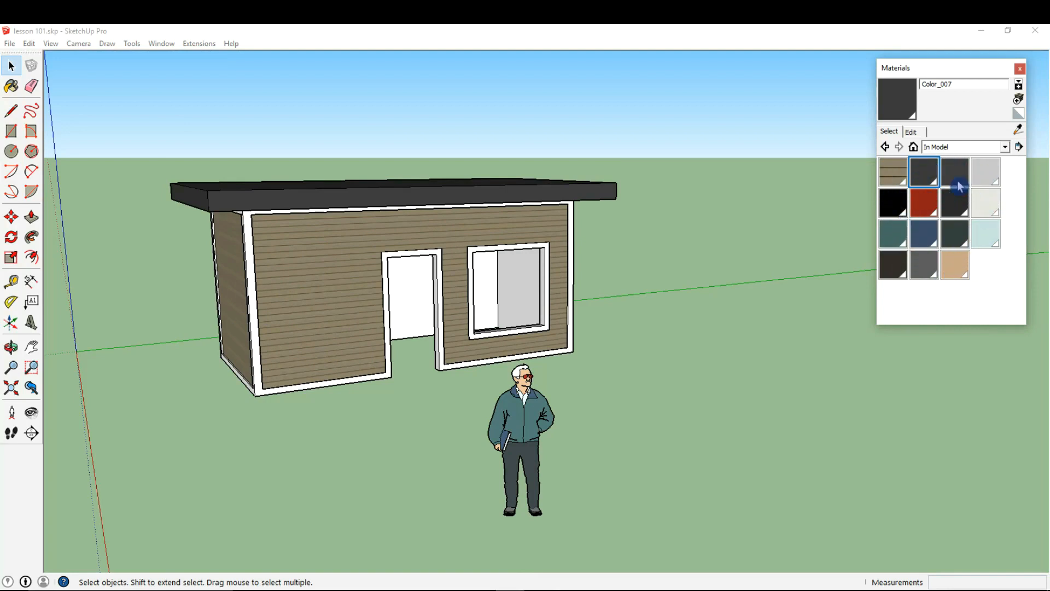
{"action": "left_click", "coordinate": [1005, 146]}
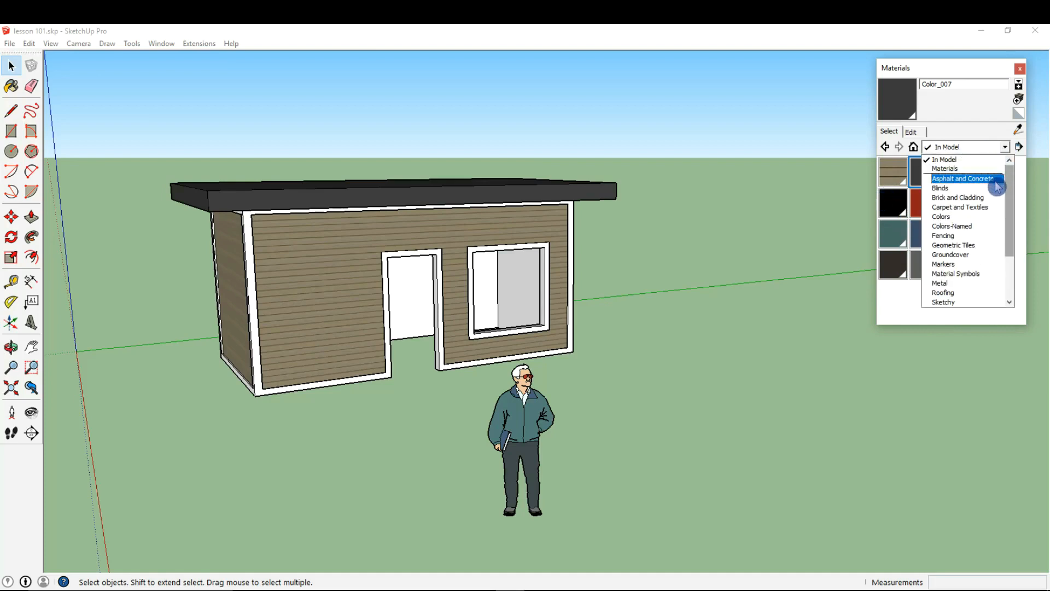
{"action": "scroll", "coordinate": [975, 284], "scroll_direction": "down", "scroll_amount": 2}
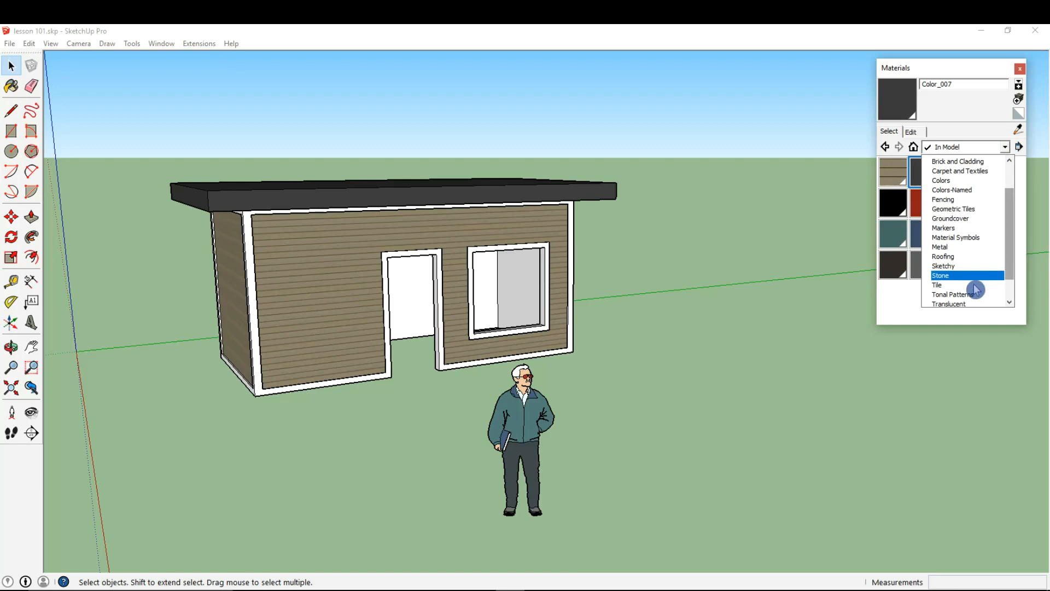
{"action": "left_click", "coordinate": [705, 130]}
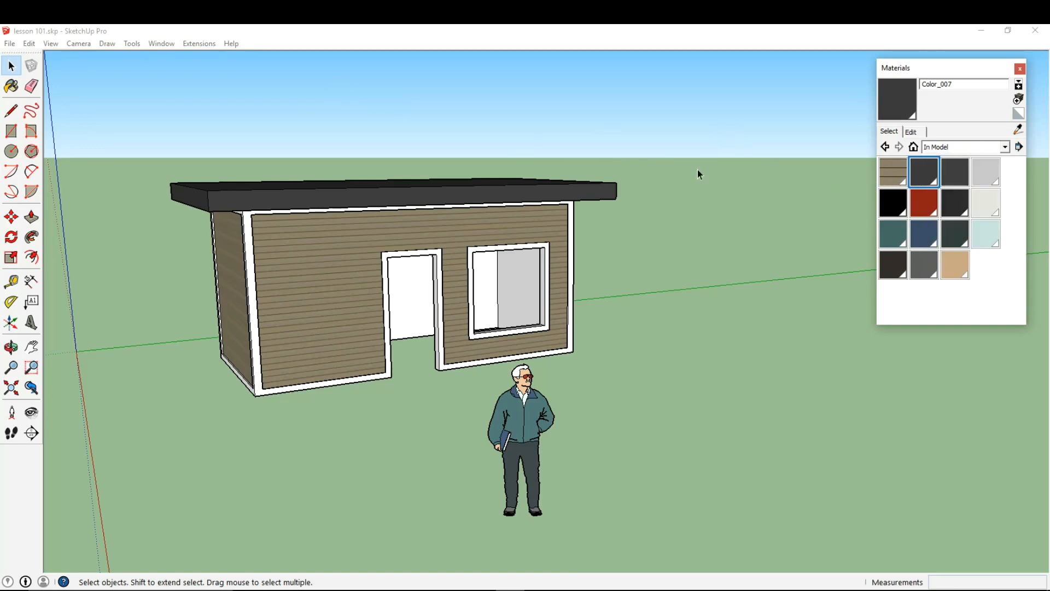
{"action": "left_click", "coordinate": [919, 131]}
{"action": "left_click", "coordinate": [10, 69]}
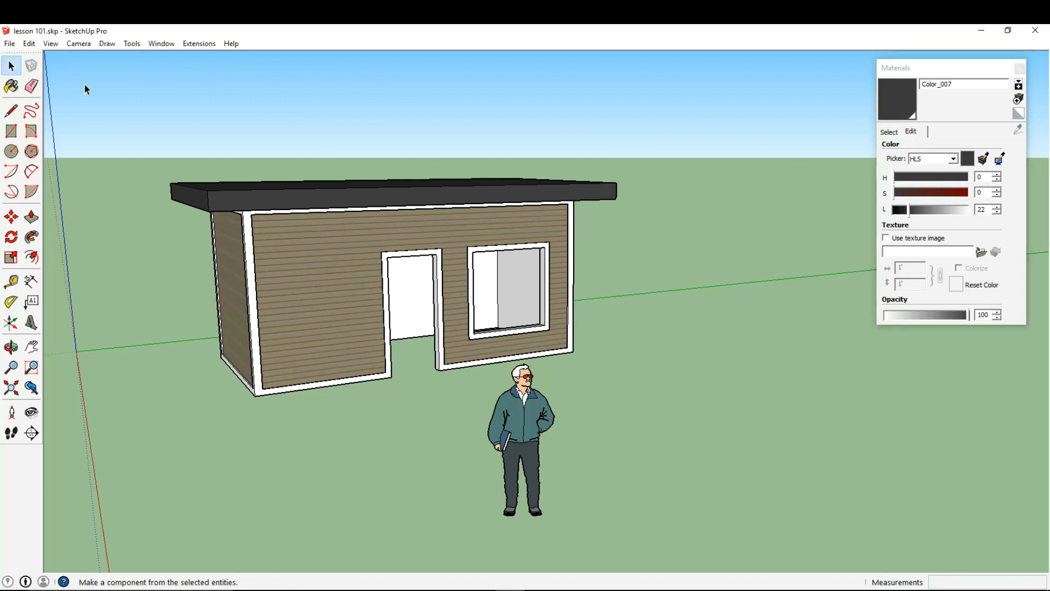
{"action": "left_click", "coordinate": [1019, 68]}
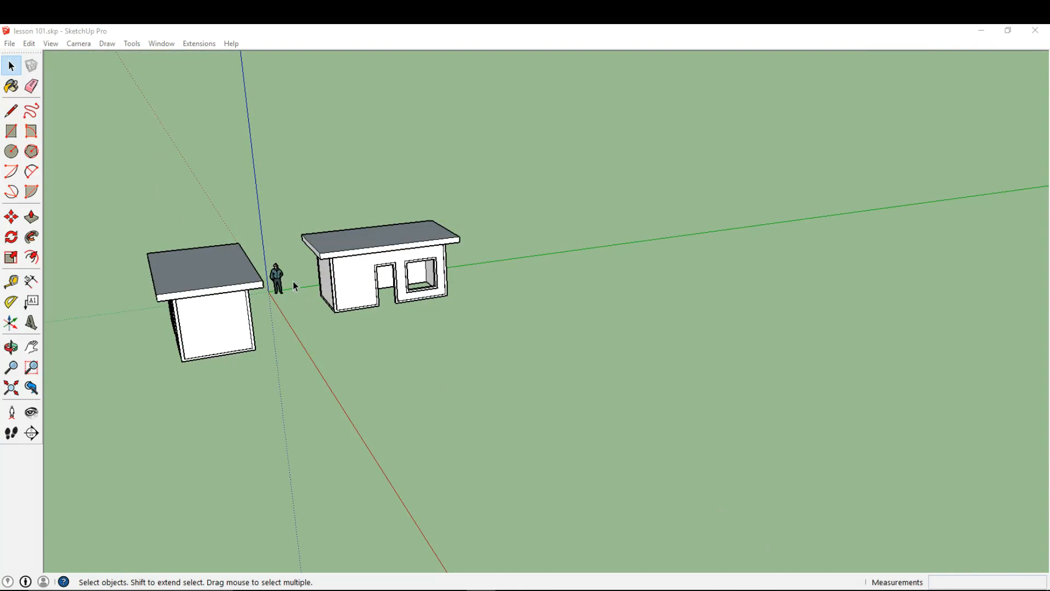
- Move the standing person figure from near the origin to the open ground in front of the house with the door and window
{"action": "scroll", "coordinate": [283, 274], "scroll_direction": "up", "scroll_amount": 2}
{"action": "middle_click_drag", "start_coordinate": [284, 274], "coordinate": [316, 289]}
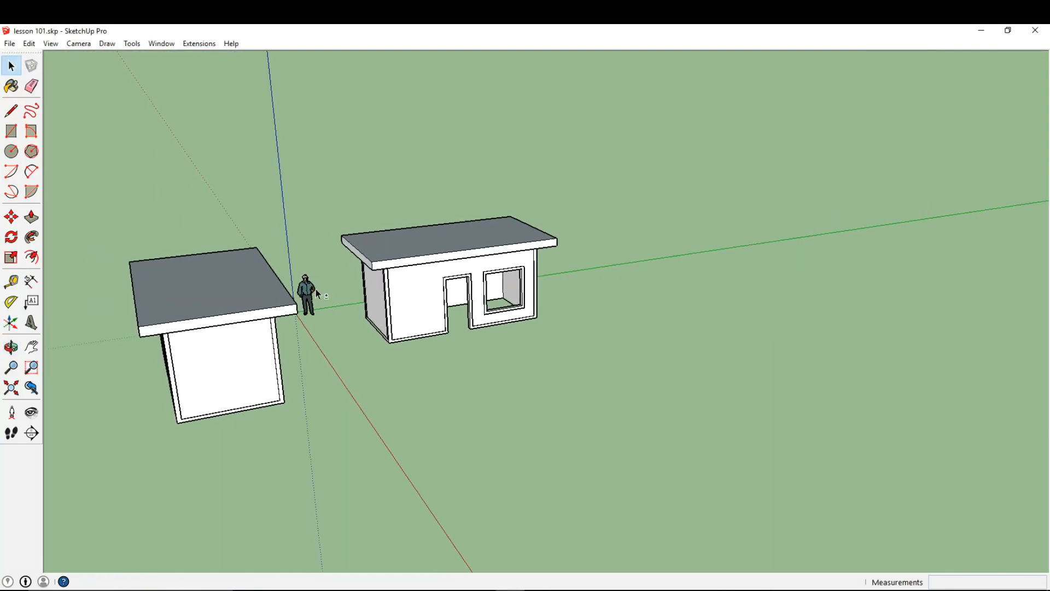
{"action": "left_click", "coordinate": [12, 72]}
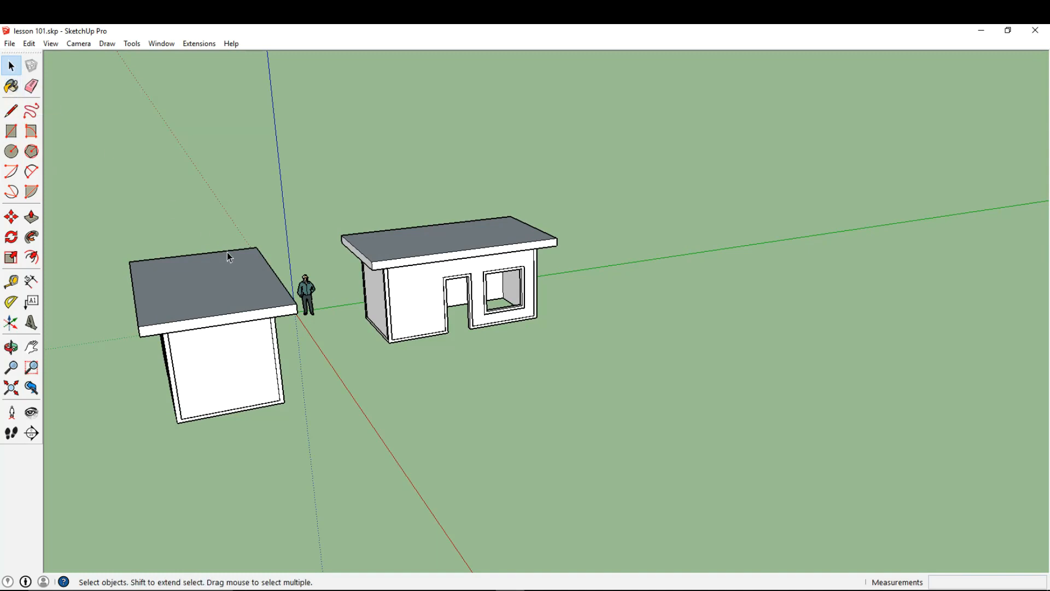
{"action": "scroll", "coordinate": [316, 290], "scroll_direction": "up", "scroll_amount": 2}
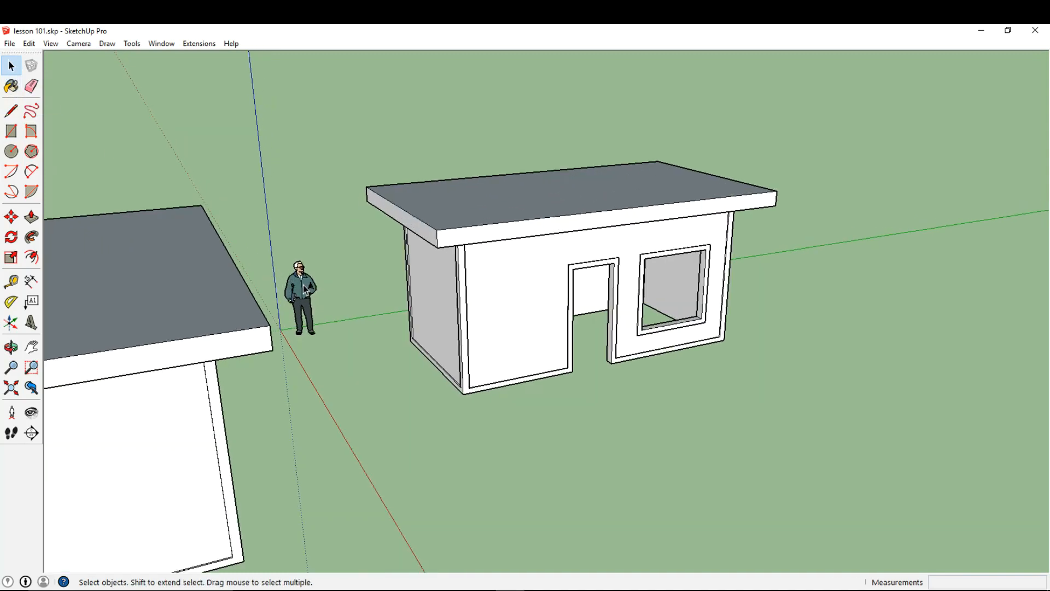
{"action": "left_click", "coordinate": [304, 288]}
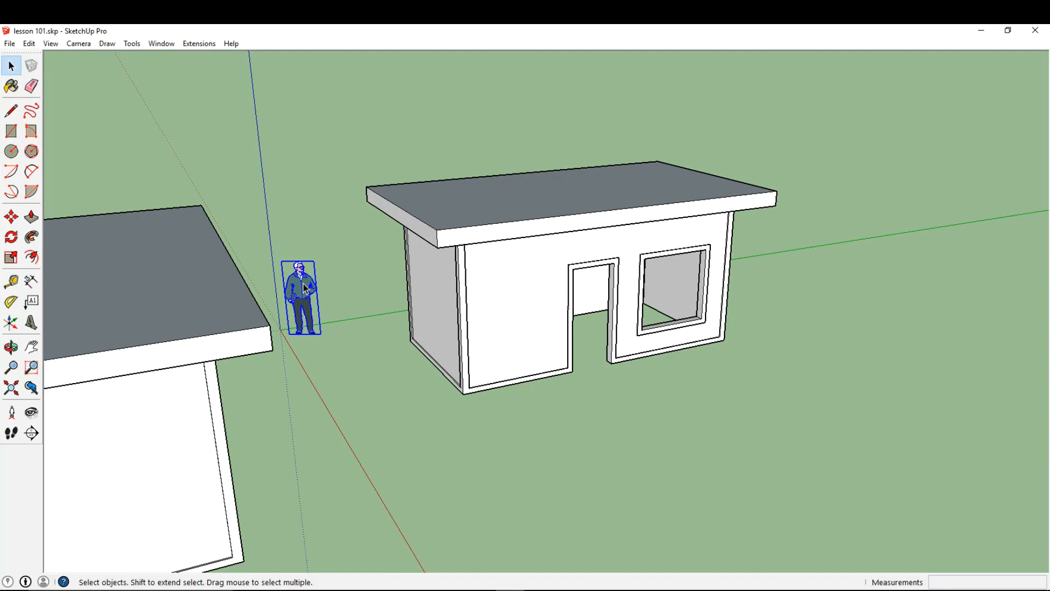
{"action": "left_click", "coordinate": [17, 219]}
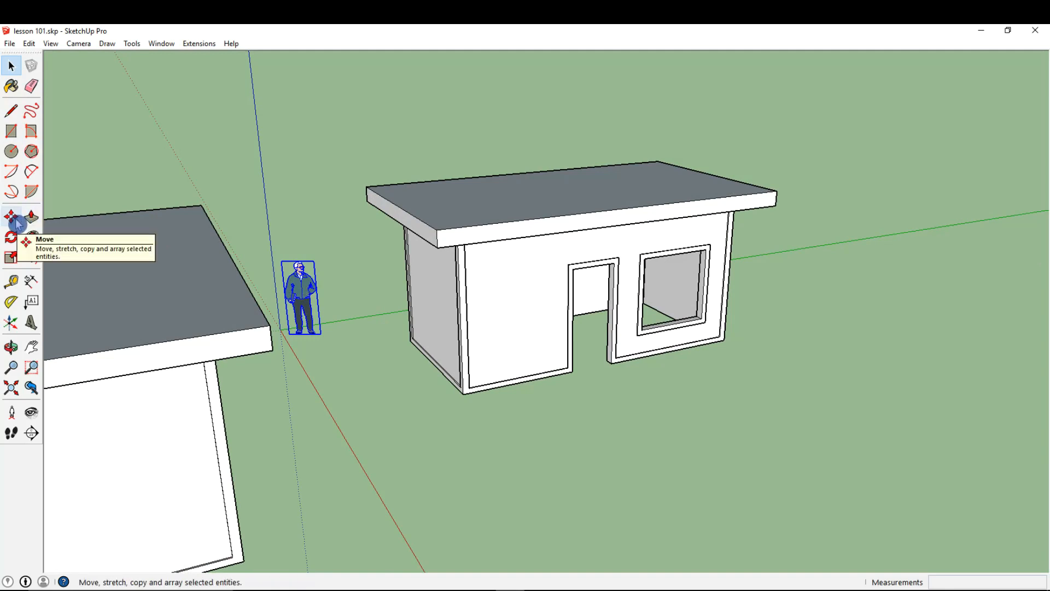
{"action": "scroll", "coordinate": [309, 342], "scroll_direction": "down", "scroll_amount": 1}
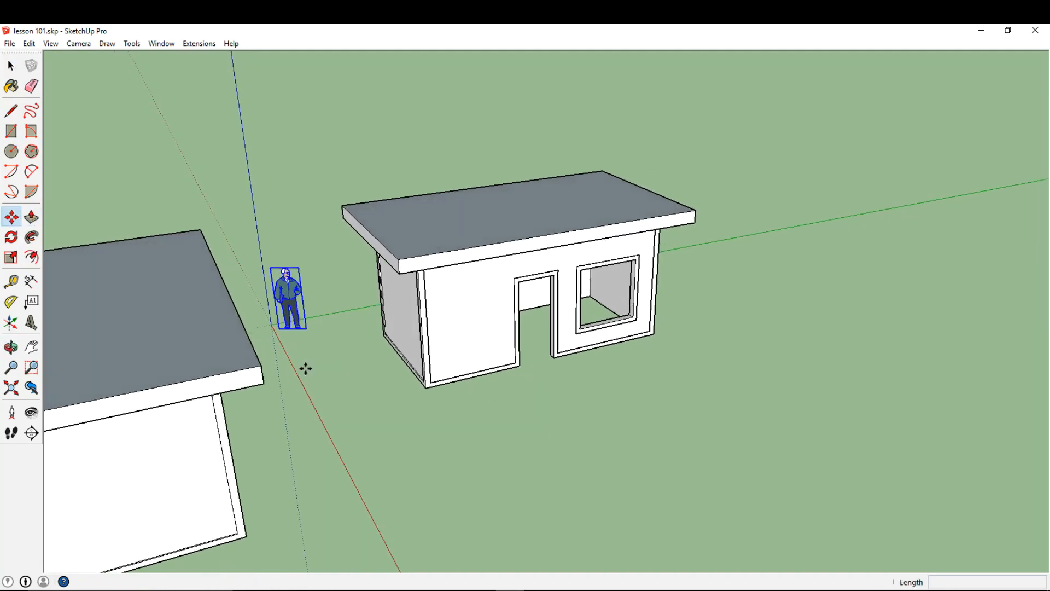
{"action": "middle_click_drag", "start_coordinate": [305, 366], "coordinate": [301, 377]}
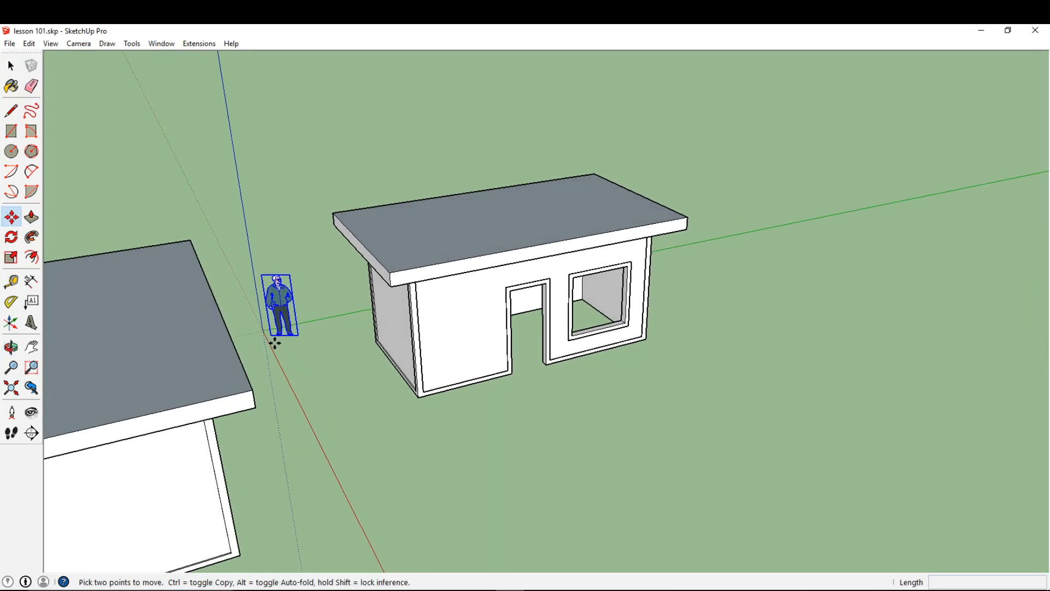
{"action": "left_click", "coordinate": [278, 344]}
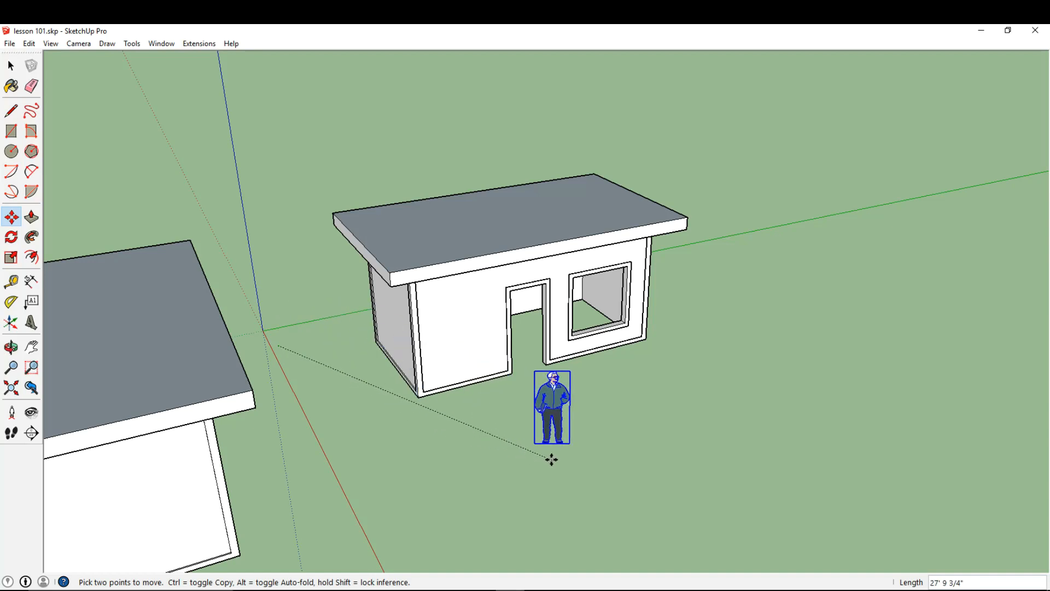
{"action": "scroll", "coordinate": [558, 461], "scroll_direction": "down", "scroll_amount": 2}
{"action": "middle_click_drag", "start_coordinate": [565, 462], "coordinate": [580, 392]}
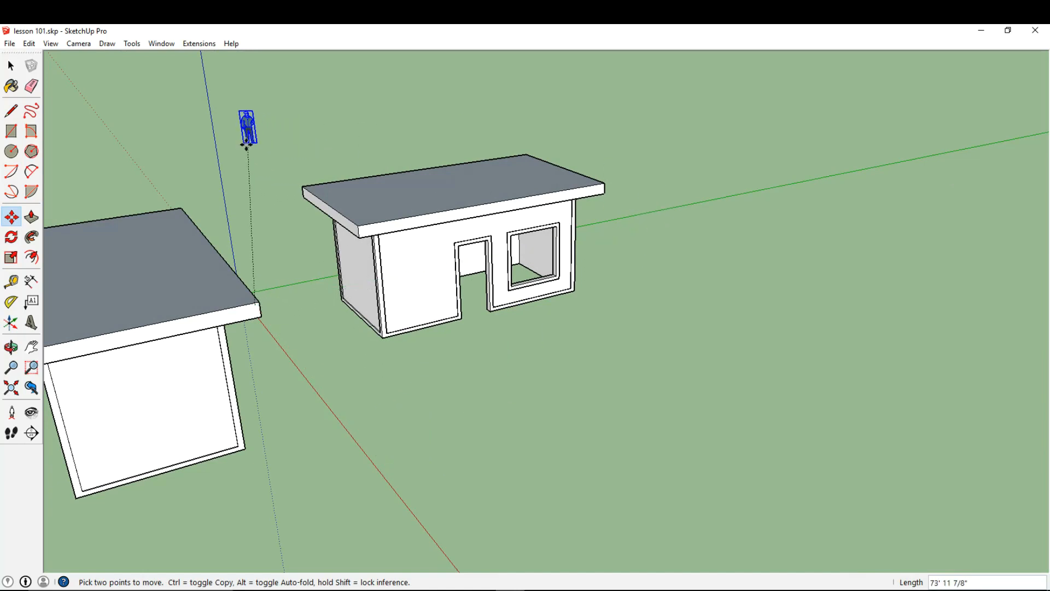
{"action": "left_click", "coordinate": [563, 440]}
- Try switching between moving and copying the person figure, and place a copy 6' away along the red axis
{"action": "mouse_move", "coordinate": [566, 436]}
{"action": "middle_mouse_down"}
{"action": "mouse_move", "coordinate": [521, 425]}
{"action": "mouse_move", "coordinate": [688, 427]}
{"action": "mouse_move", "coordinate": [501, 384]}
{"action": "mouse_move", "coordinate": [532, 386]}
{"action": "mouse_move", "coordinate": [446, 359]}
{"action": "mouse_move", "coordinate": [425, 397]}
{"action": "middle_mouse_up"}
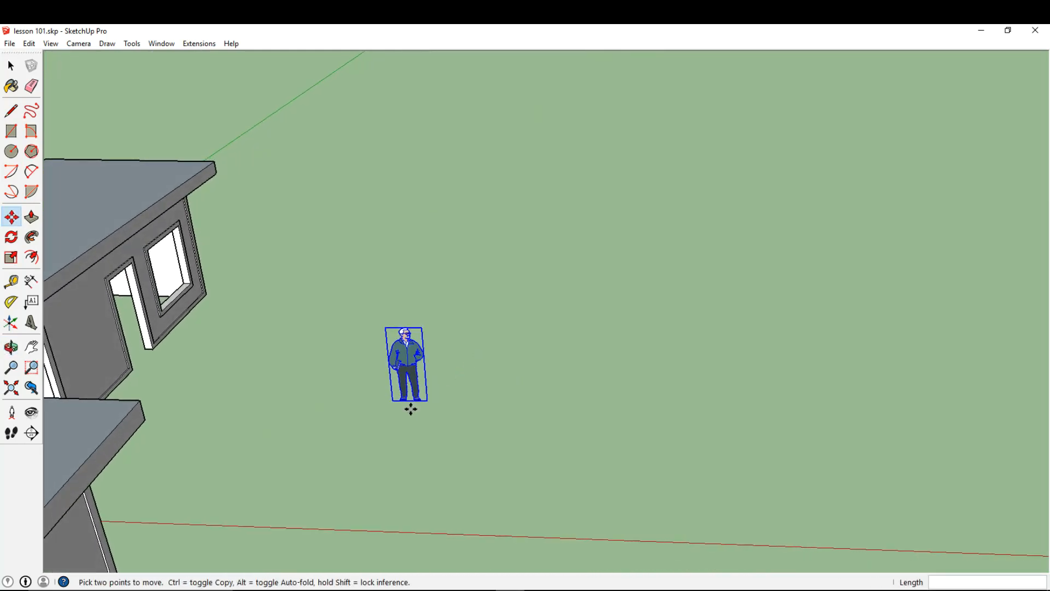
{"action": "left_click", "coordinate": [411, 409]}
{"action": "left_click", "coordinate": [431, 408]}
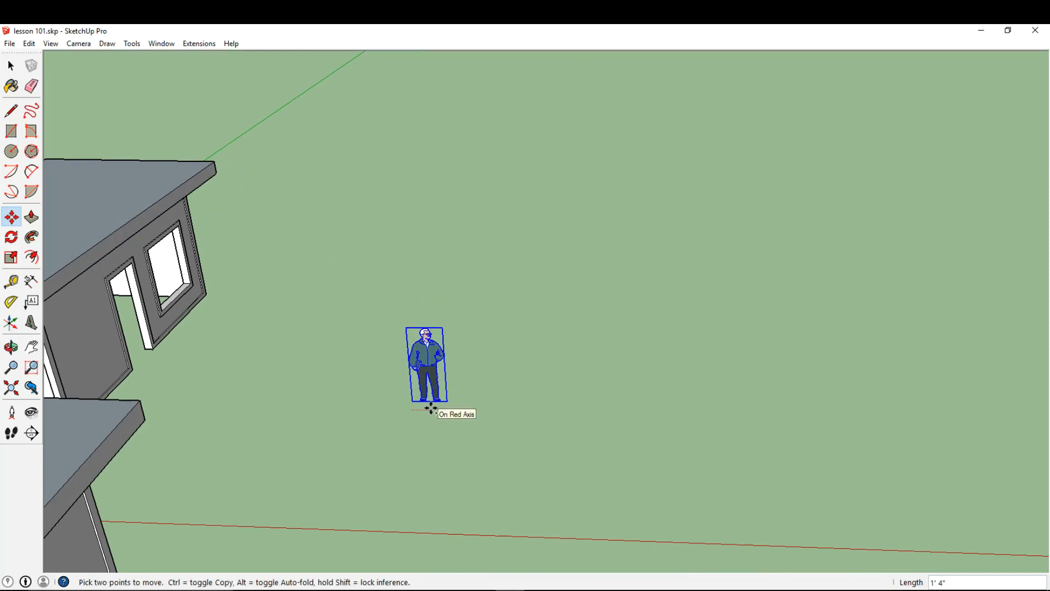
{"action": "key", "text": "ctrl"}
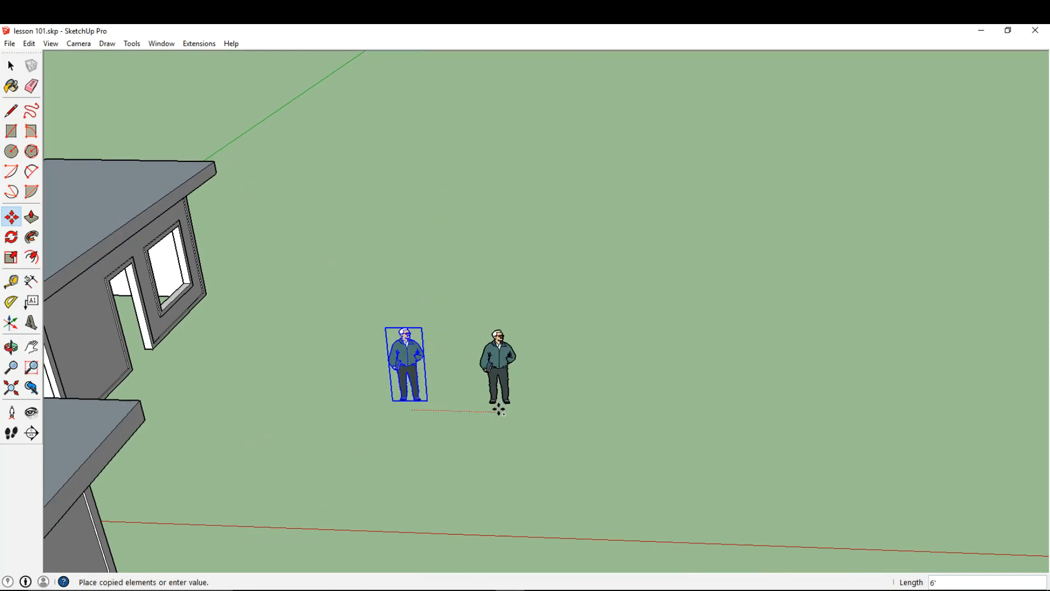
{"action": "key", "text": "ctrl"}
{"action": "key", "text": "ctrl"}
{"action": "key", "text": "ctrl"}
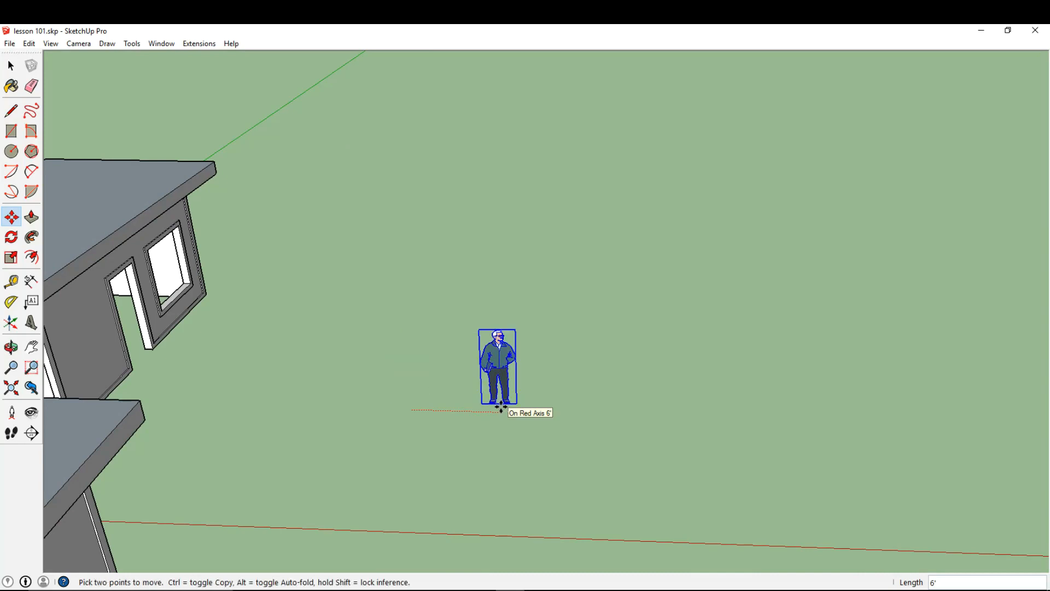
{"action": "left_click", "coordinate": [283, 556]}
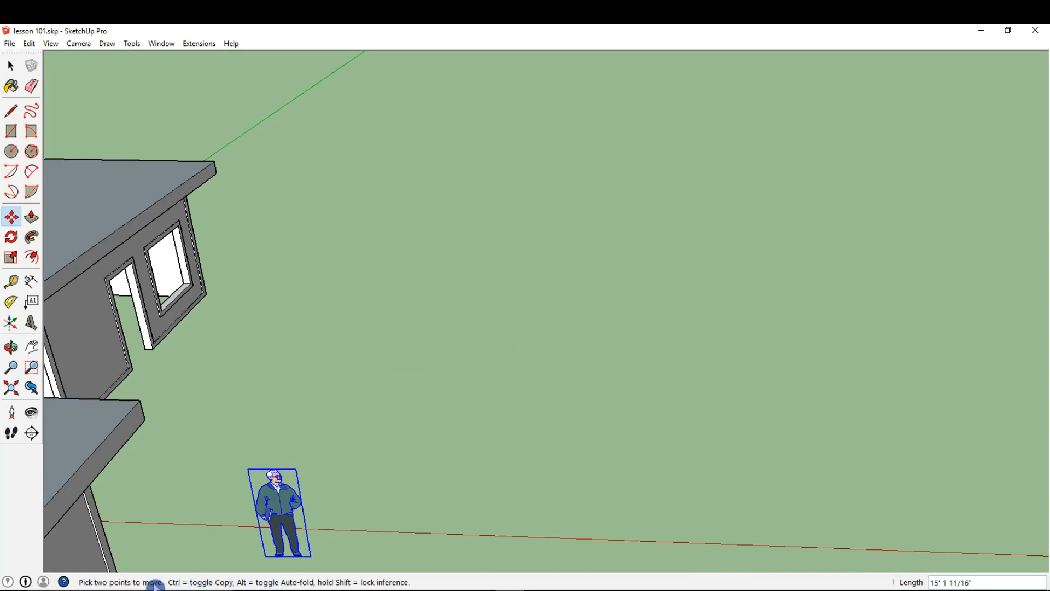
{"action": "left_click", "coordinate": [222, 582]}
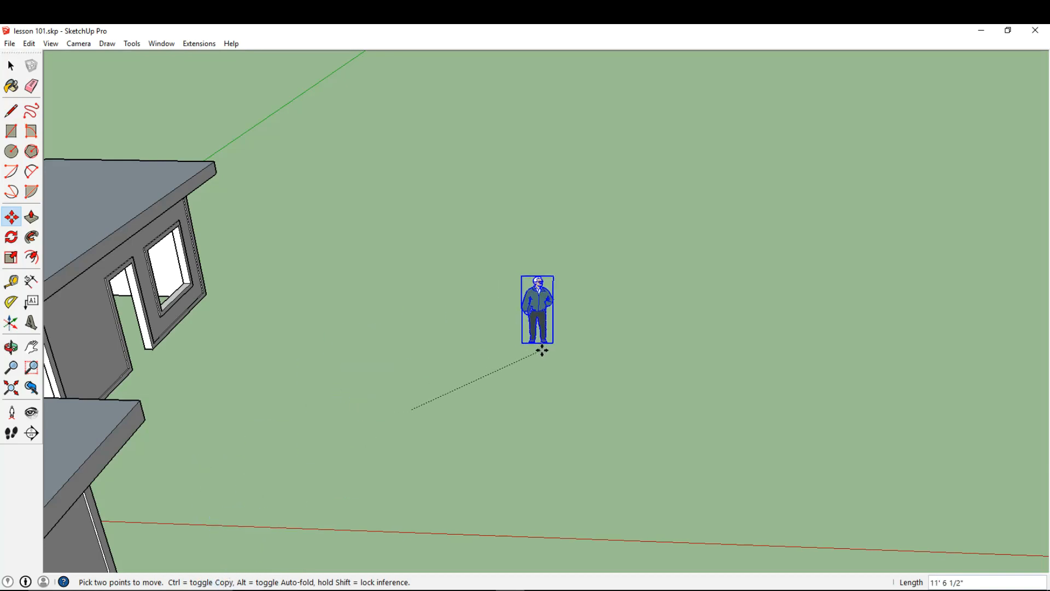
{"action": "key", "text": "ctrl"}
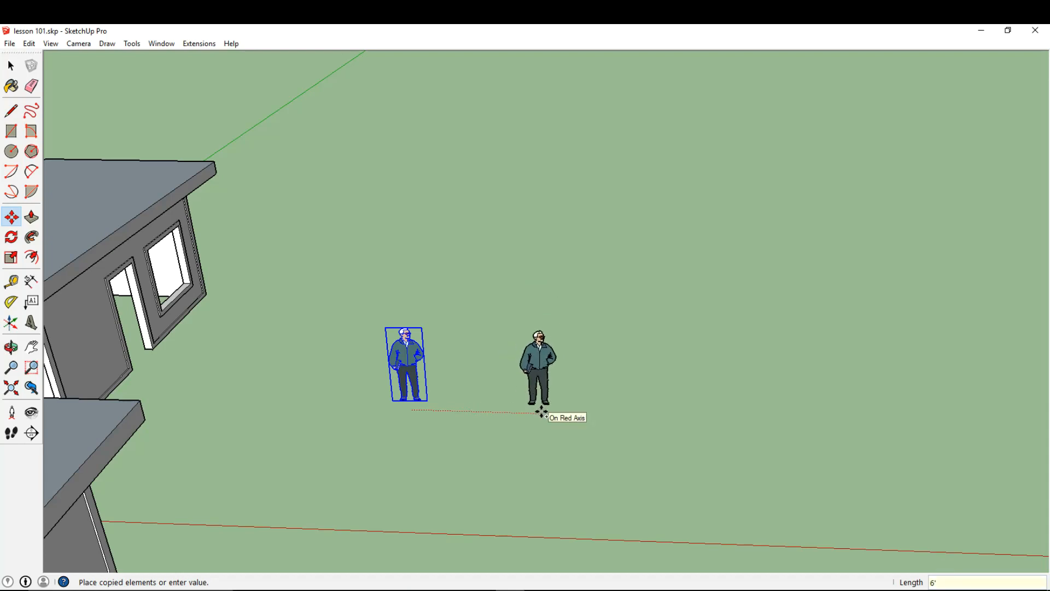
{"action": "key", "text": "Return"}
- Repeat the figure's copy as an x5 array at the same spacing, and undo the copies
{"action": "scroll", "coordinate": [542, 411], "scroll_direction": "down", "scroll_amount": 1}
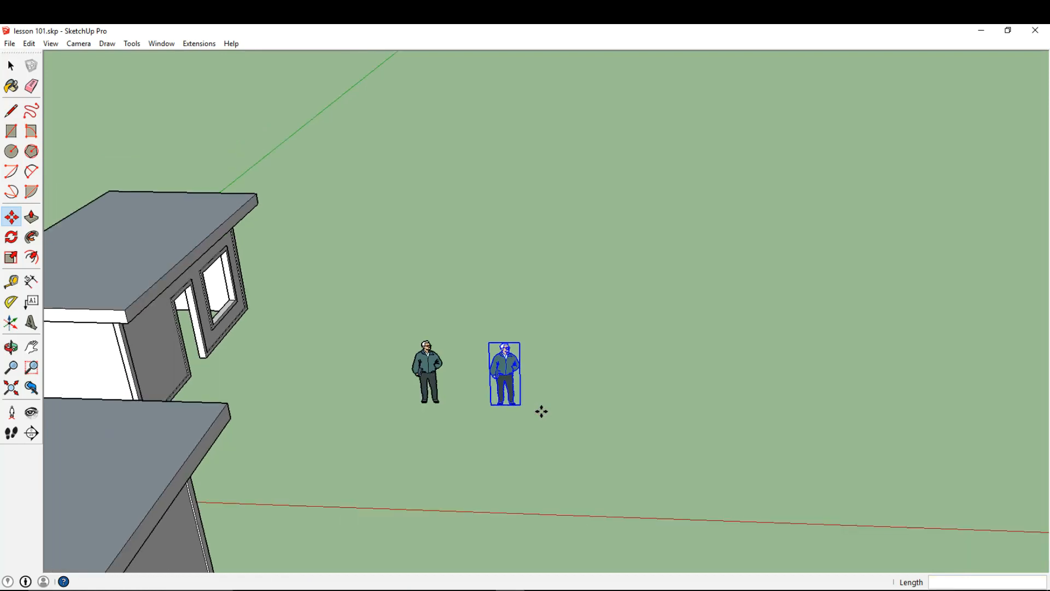
{"action": "middle_click_drag", "start_coordinate": [542, 411], "coordinate": [471, 407], "text": "shift"}
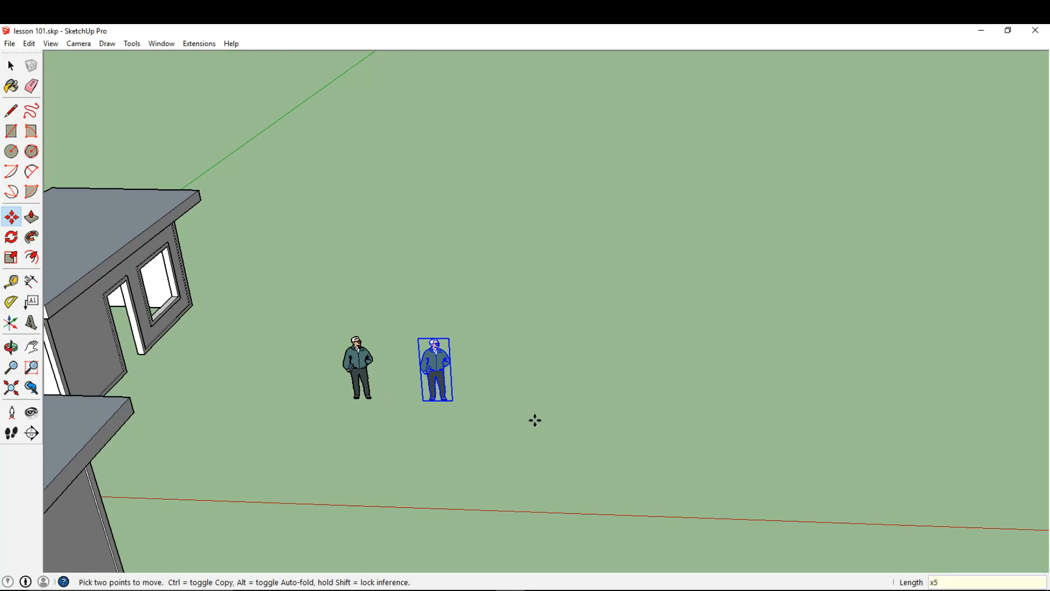
{"action": "key", "text": "Return"}
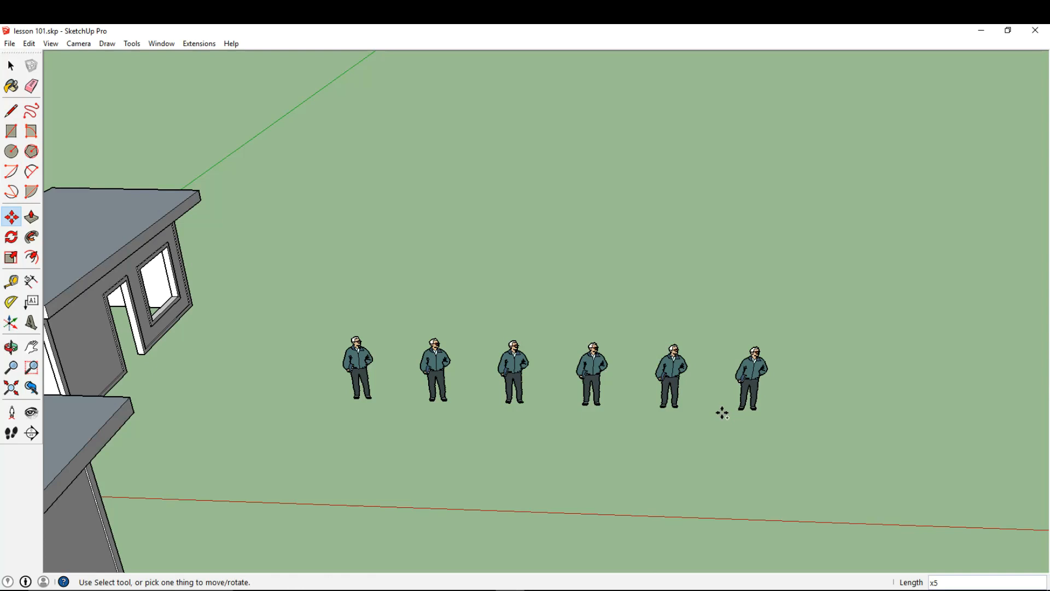
{"action": "key", "text": "ctrl+z"}
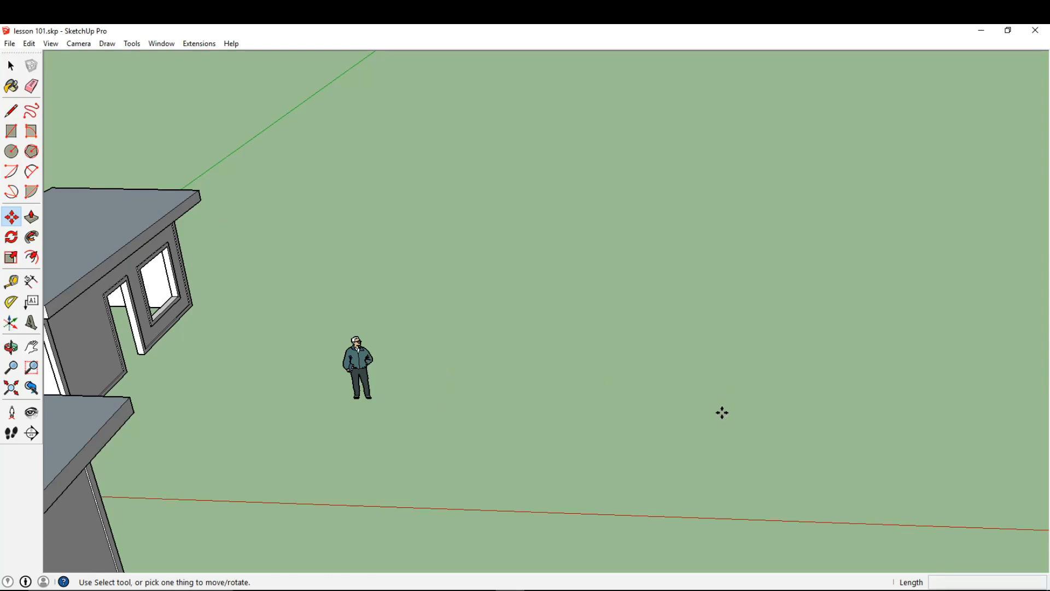
- Copy the figure about 40' along the red axis, divide the distance with a /7 array, and undo the copies
{"action": "left_click", "coordinate": [356, 378]}
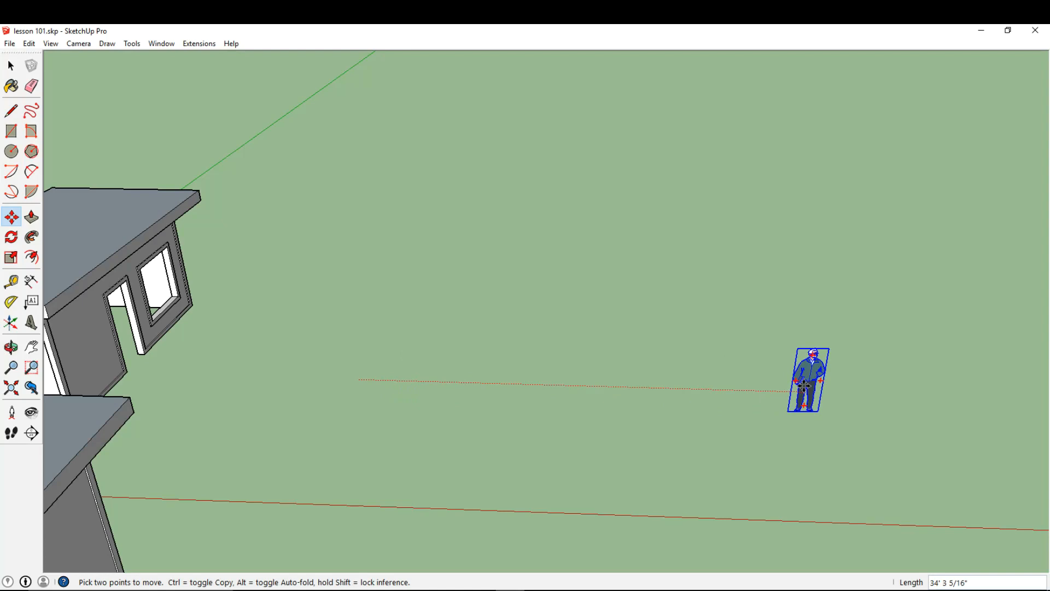
{"action": "key", "text": "ctrl"}
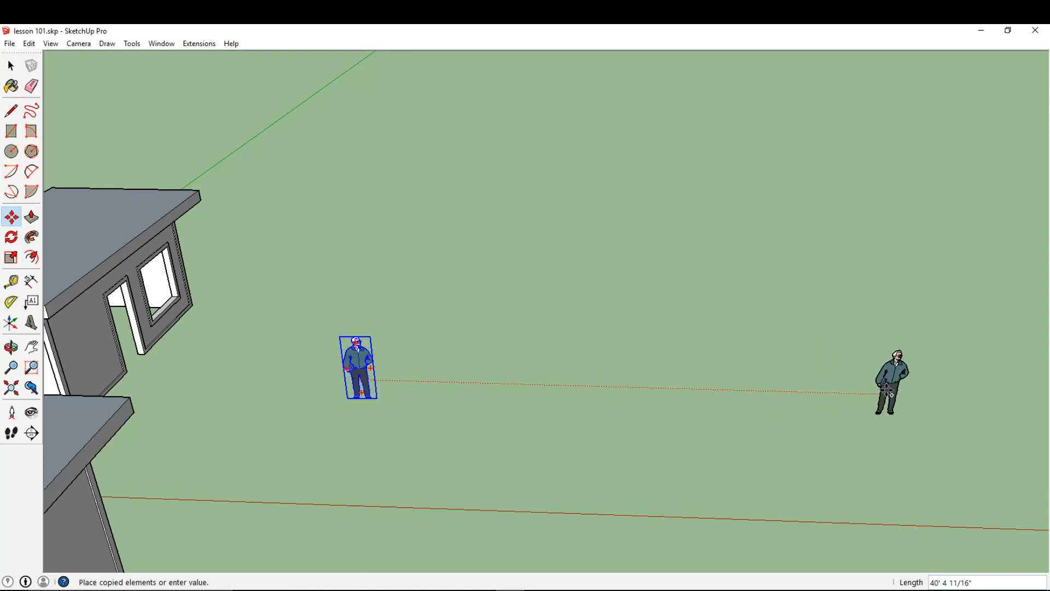
{"action": "left_click", "coordinate": [887, 390]}
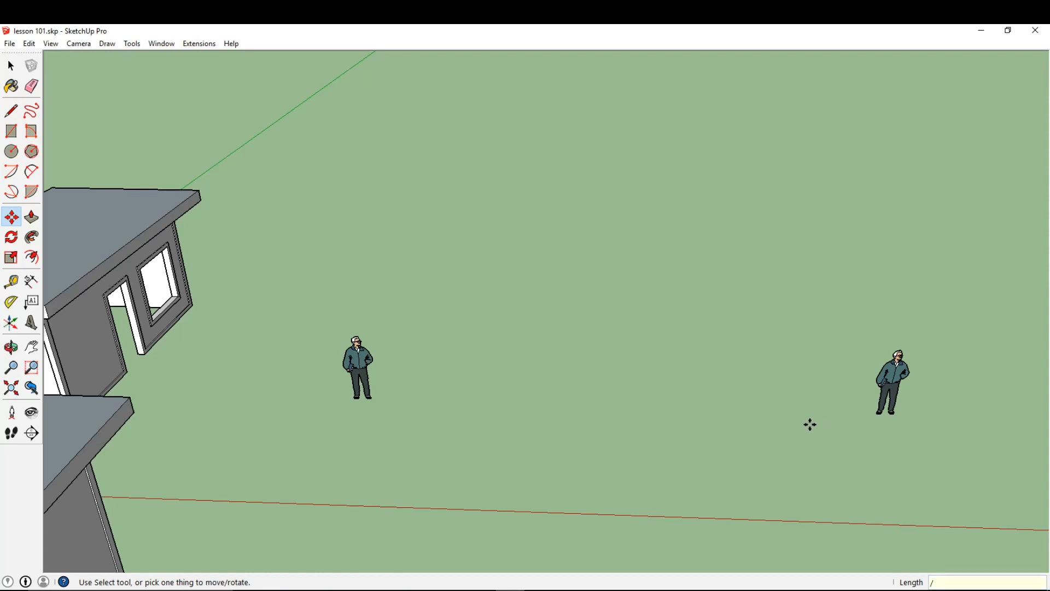
{"action": "key", "text": "Return"}
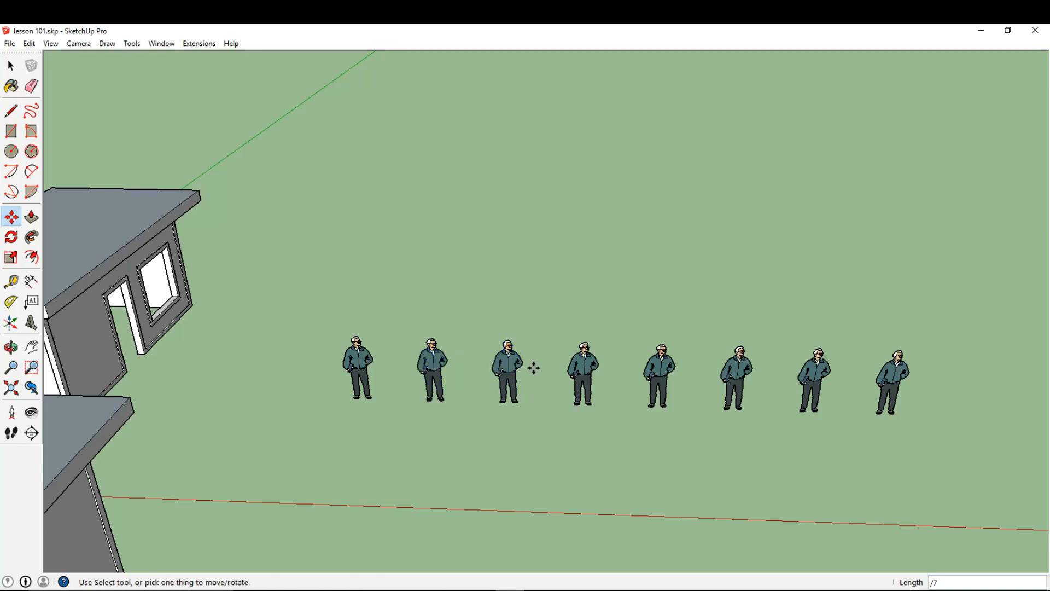
{"action": "key", "text": "ctrl+z"}
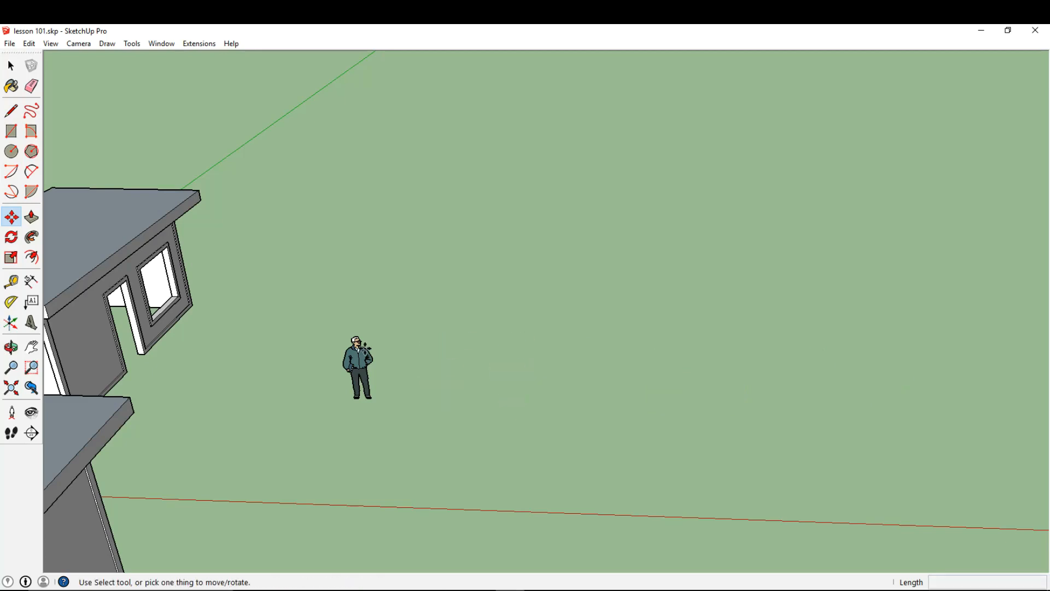
- Select the blank end wall and roof end of the house with the door and move them outward 20' along the red axis
{"action": "left_click", "coordinate": [11, 69]}
{"action": "scroll", "coordinate": [323, 326], "scroll_direction": "down", "scroll_amount": 1}
{"action": "scroll", "coordinate": [322, 326], "scroll_direction": "down", "scroll_amount": 1}
{"action": "middle_click_drag", "start_coordinate": [274, 361], "coordinate": [599, 386]}
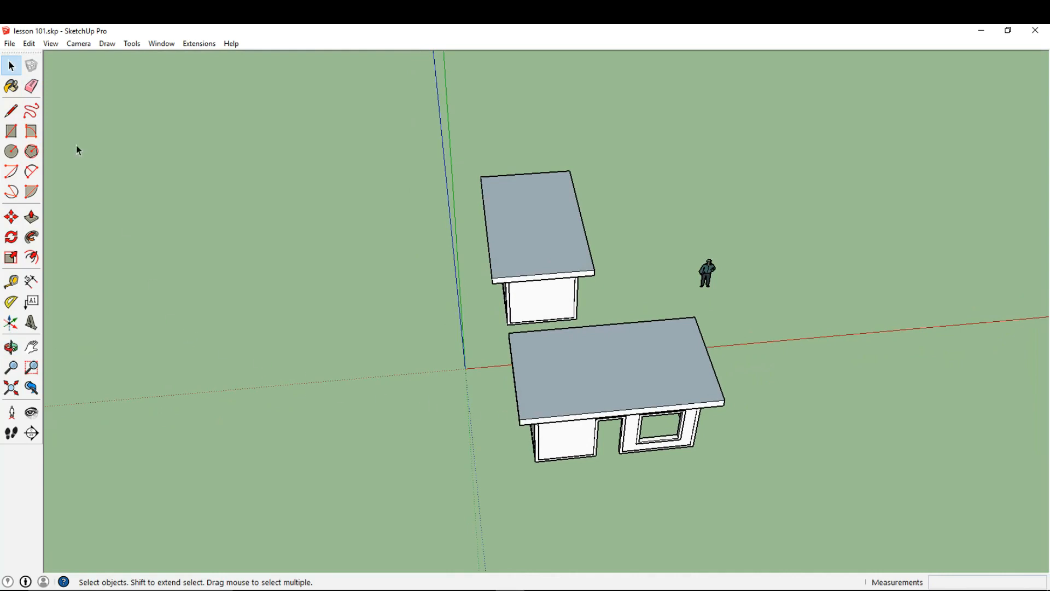
{"action": "left_click", "coordinate": [10, 68]}
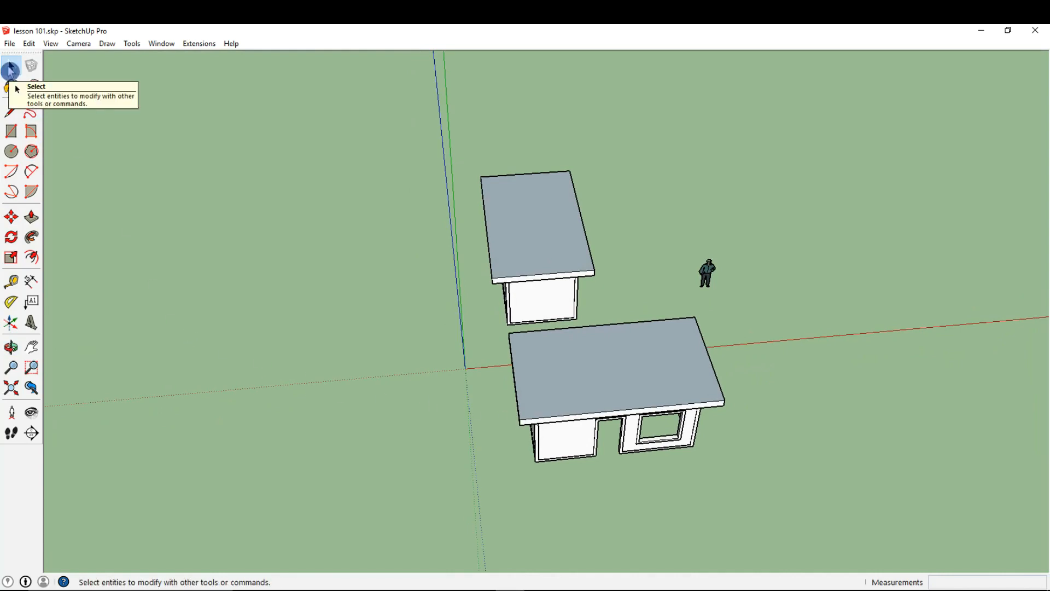
{"action": "middle_click_drag", "start_coordinate": [454, 335], "coordinate": [451, 479]}
{"action": "left_click_drag", "start_coordinate": [438, 505], "coordinate": [548, 337]}
{"action": "middle_click_drag", "start_coordinate": [547, 336], "coordinate": [582, 416]}
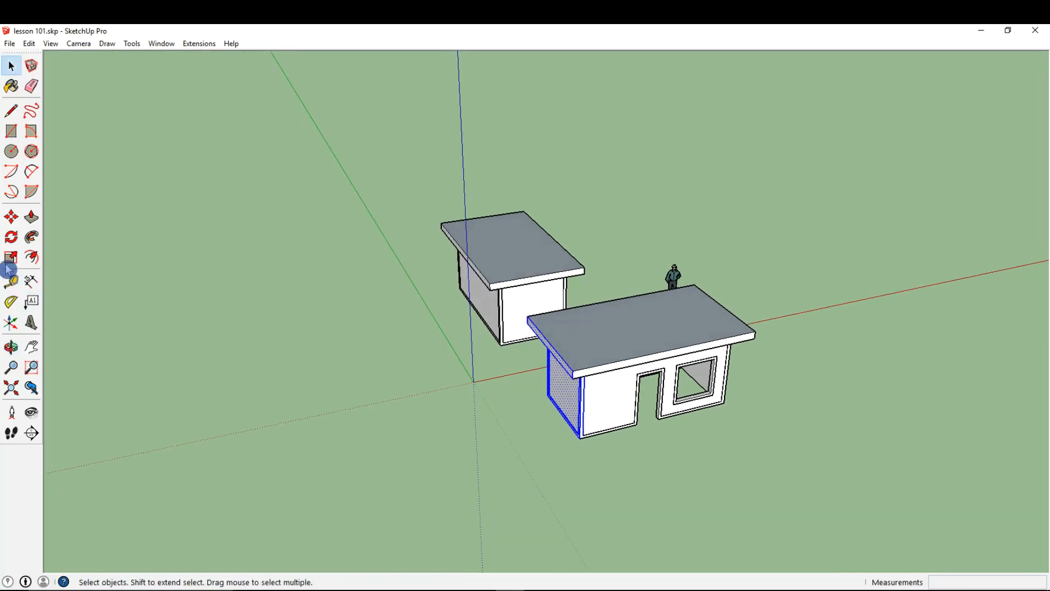
{"action": "left_click", "coordinate": [12, 221]}
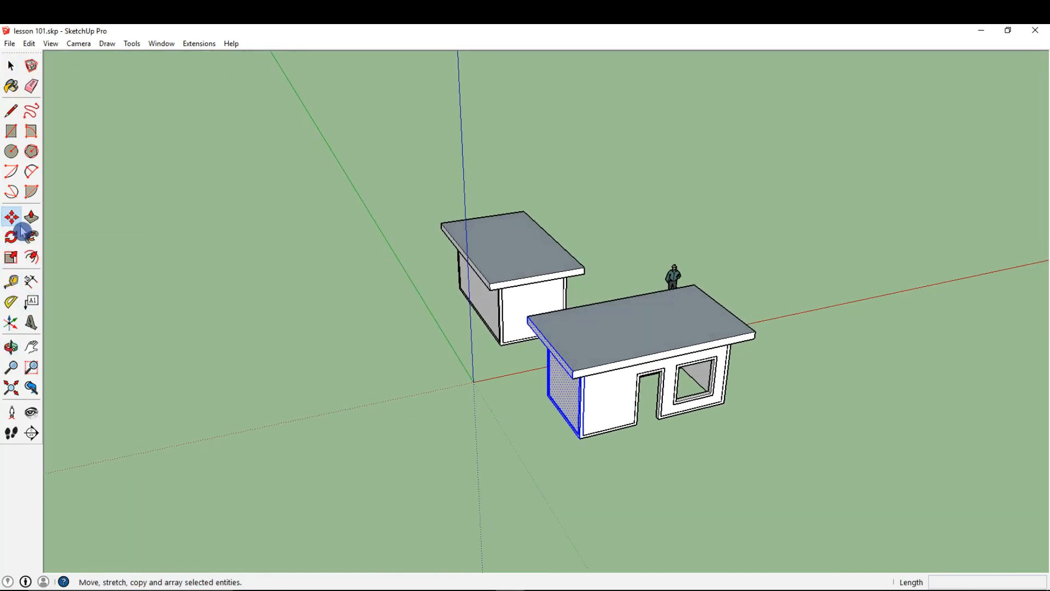
{"action": "scroll", "coordinate": [576, 436], "scroll_direction": "up", "scroll_amount": 2}
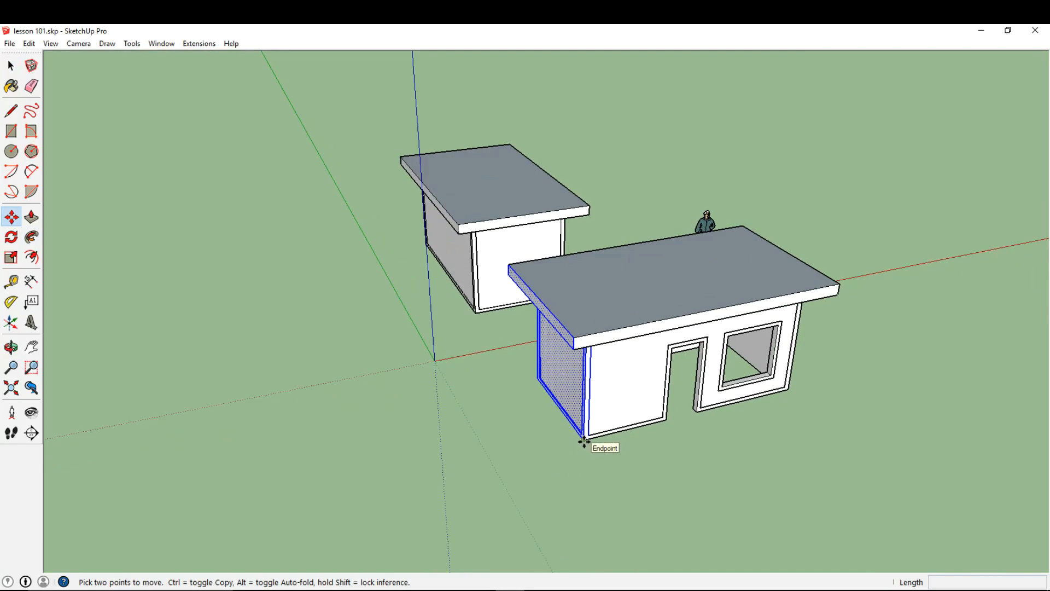
{"action": "left_click", "coordinate": [583, 441]}
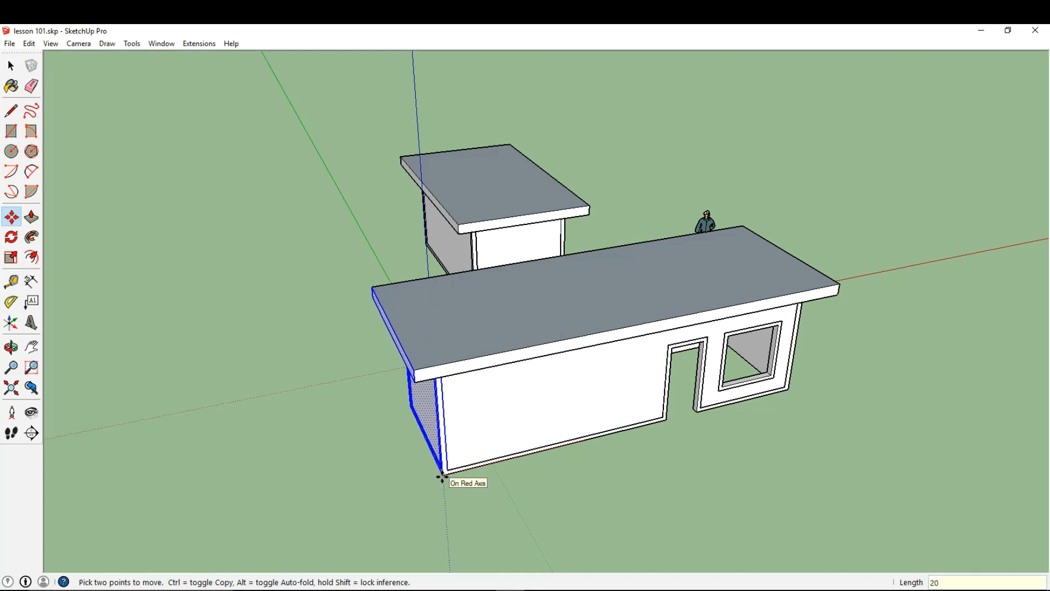
{"action": "key", "text": "Return"}
- Try to move the top end edge of the long house's roof to reshape the overhang, and cancel the move
{"action": "middle_click_drag", "start_coordinate": [513, 451], "coordinate": [407, 307]}
{"action": "middle_click_drag", "start_coordinate": [320, 364], "coordinate": [442, 377]}
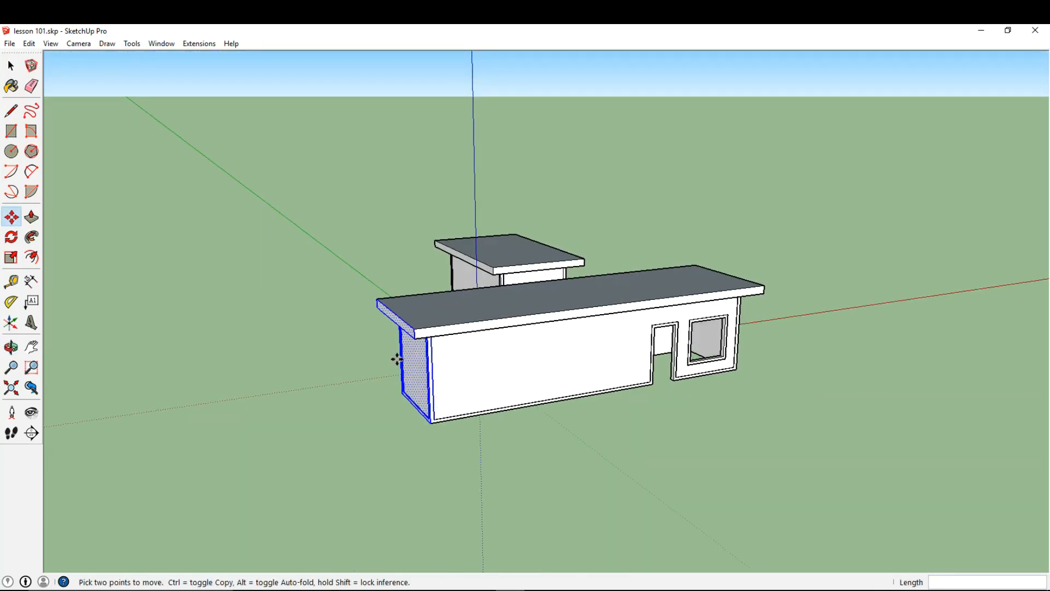
{"action": "scroll", "coordinate": [418, 342], "scroll_direction": "up", "scroll_amount": 5}
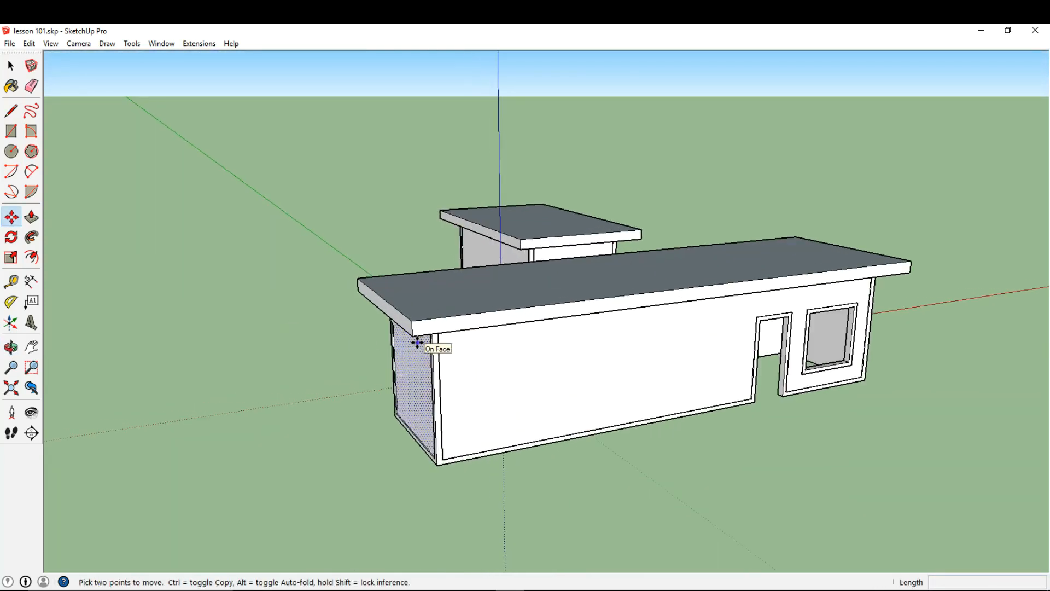
{"action": "scroll", "coordinate": [418, 343], "scroll_direction": "up", "scroll_amount": 1}
{"action": "left_click", "coordinate": [378, 286]}
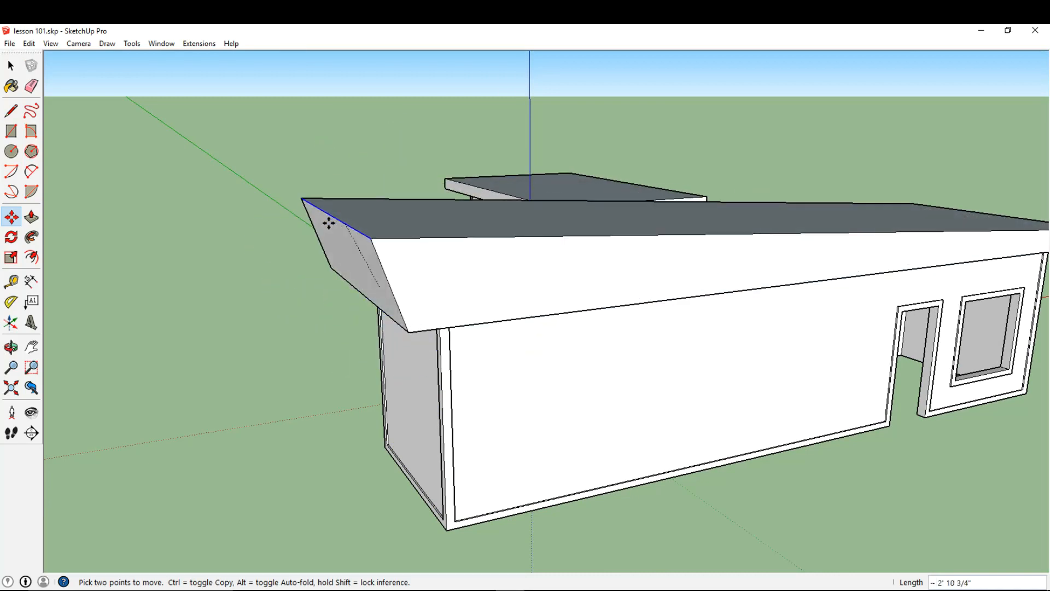
{"action": "middle_click_drag", "start_coordinate": [408, 318], "coordinate": [650, 248]}
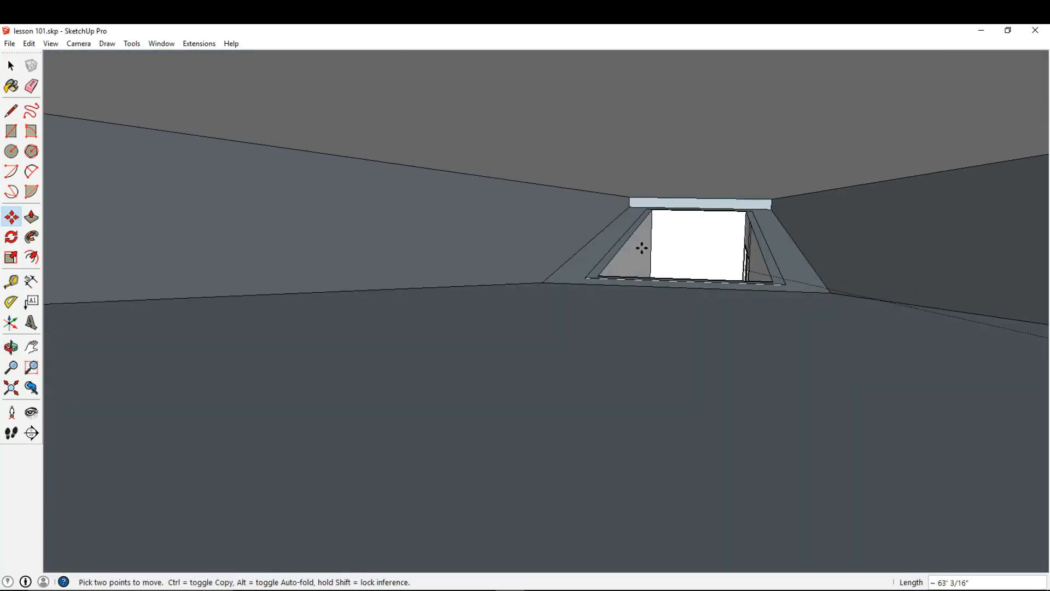
{"action": "scroll", "coordinate": [730, 290], "scroll_direction": "down", "scroll_amount": 3}
{"action": "scroll", "coordinate": [756, 285], "scroll_direction": "down", "scroll_amount": 1}
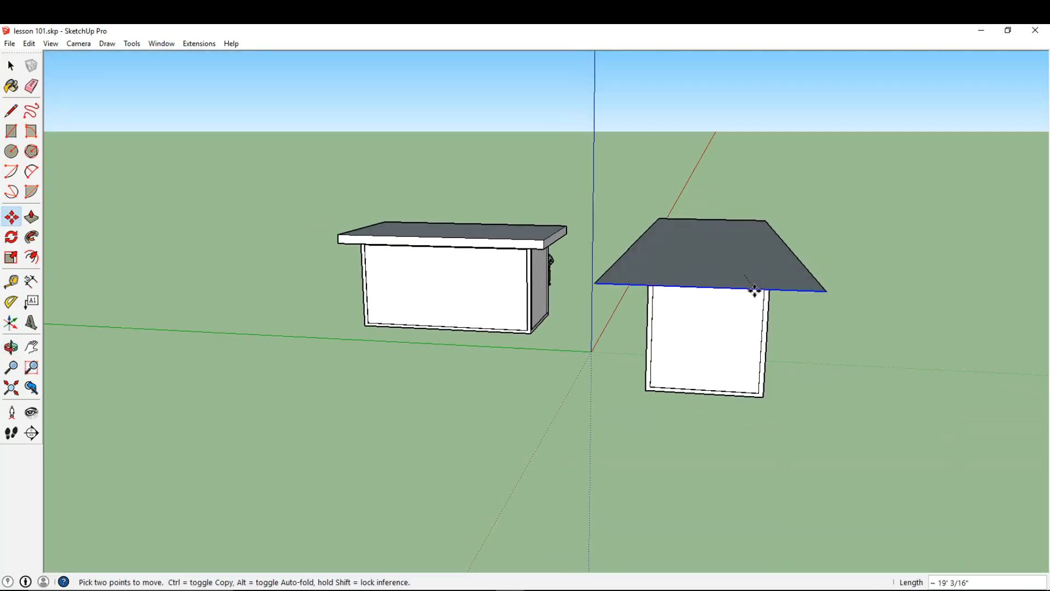
{"action": "middle_click_drag", "start_coordinate": [757, 285], "coordinate": [603, 286]}
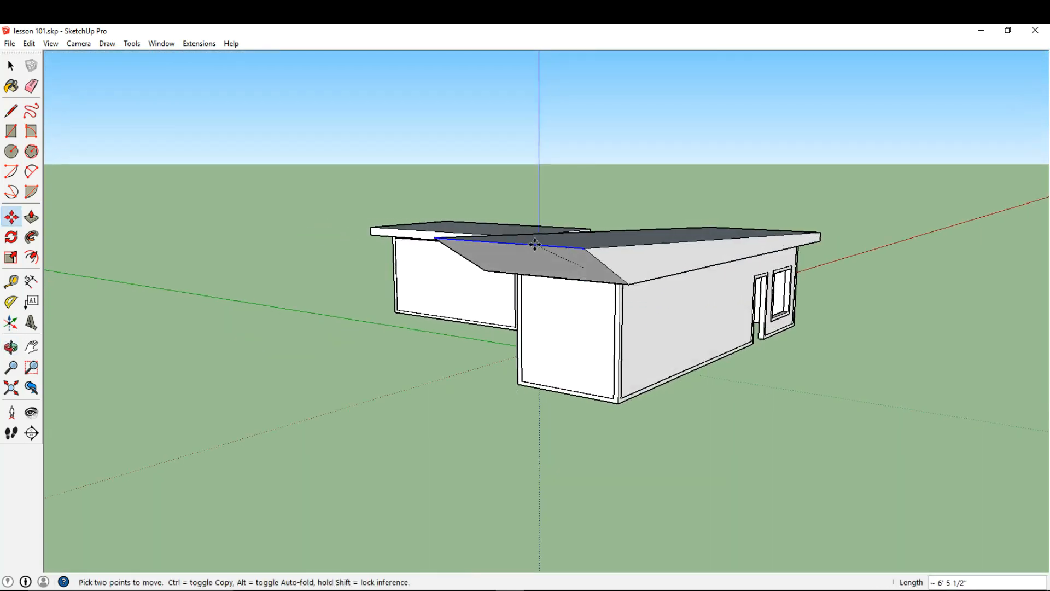
{"action": "key", "text": "Escape"}
- Try to stretch the long house's bottom front corner point at its blank end wall, and cancel the move
{"action": "middle_click_drag", "start_coordinate": [633, 290], "coordinate": [502, 328]}
{"action": "scroll", "coordinate": [465, 445], "scroll_direction": "up", "scroll_amount": 2}
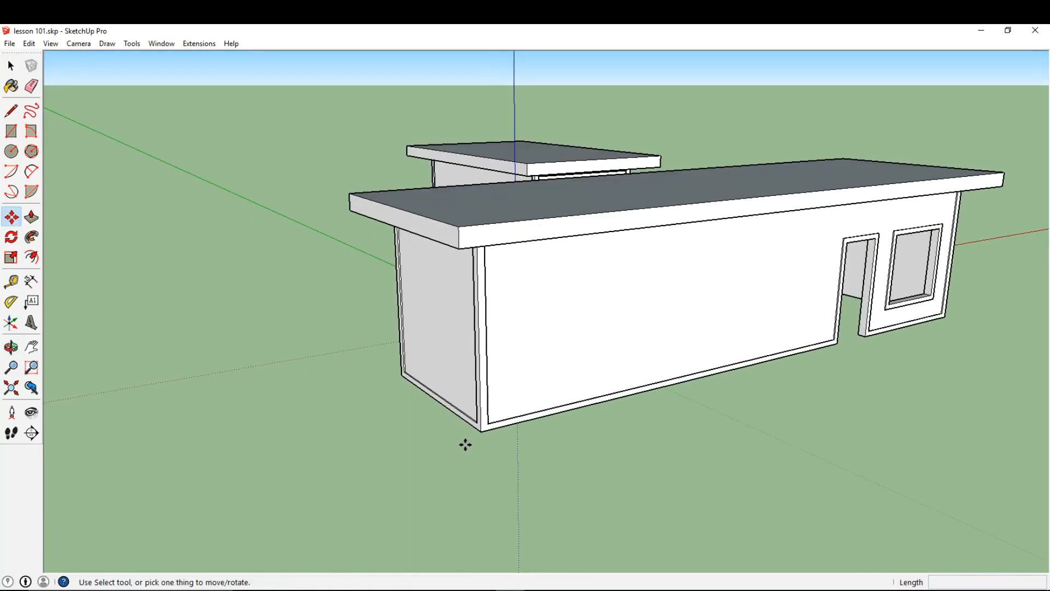
{"action": "left_click", "coordinate": [483, 434]}
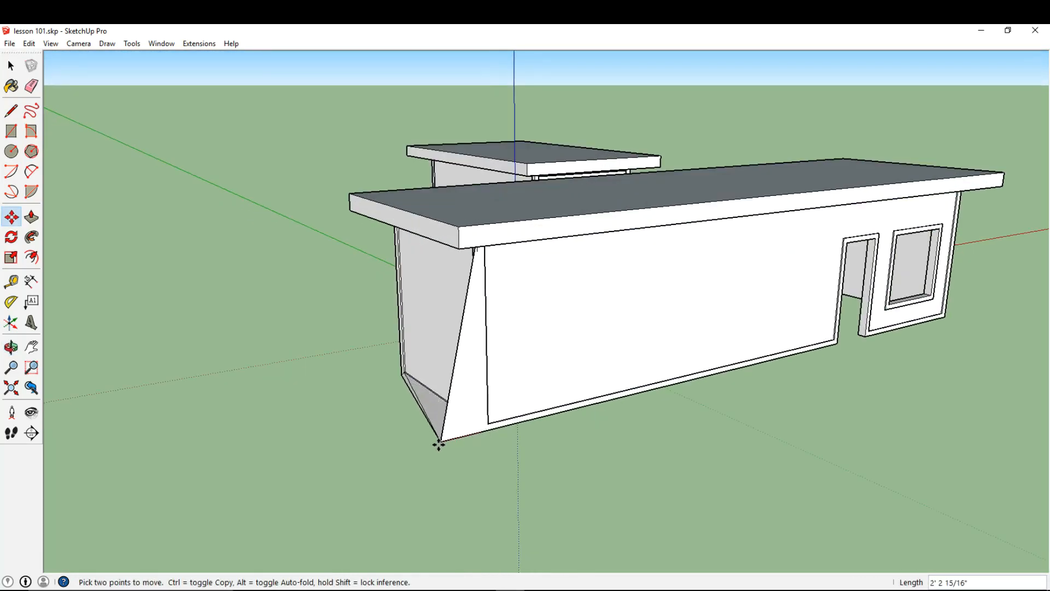
{"action": "middle_click_drag", "start_coordinate": [437, 445], "coordinate": [746, 418]}
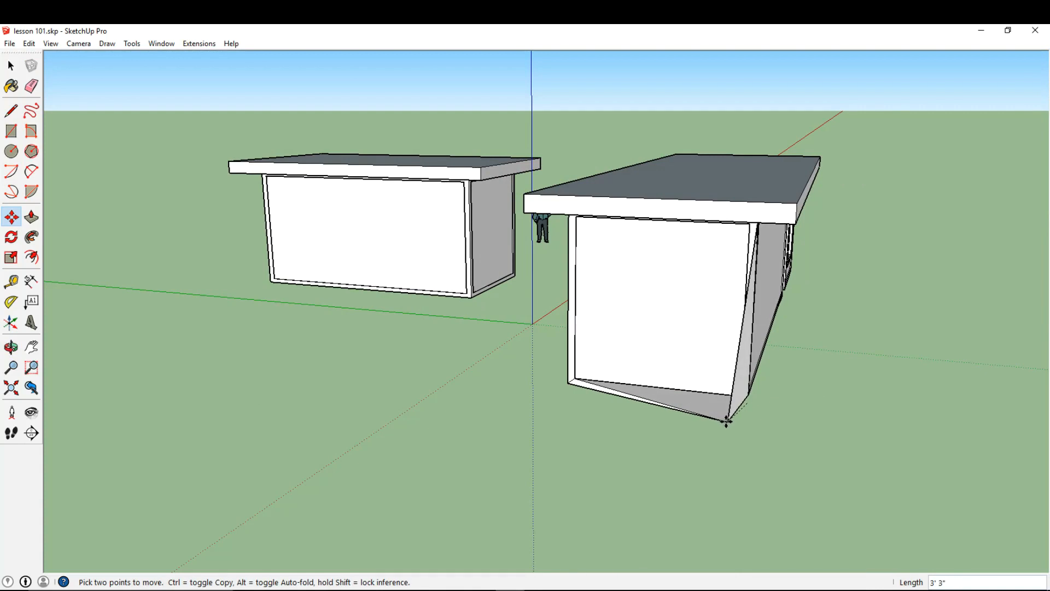
{"action": "key", "text": "Escape"}
- Try to pull the lower corner point of the long house's roof outward, and cancel the move
{"action": "middle_click_drag", "start_coordinate": [740, 418], "coordinate": [636, 414]}
{"action": "left_click", "coordinate": [586, 265]}
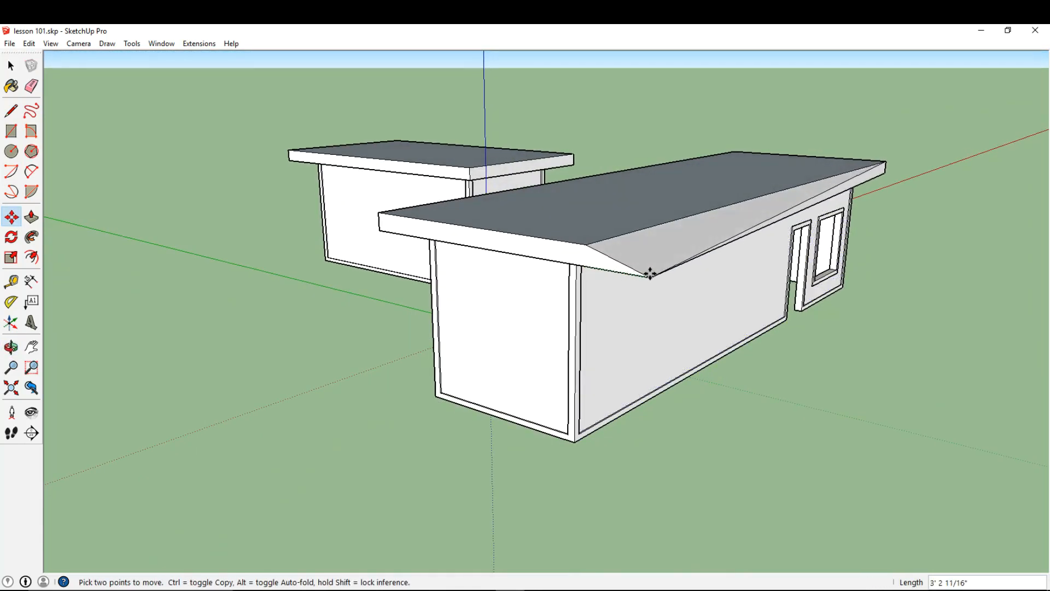
{"action": "key", "text": "Escape"}
{"action": "middle_click_drag", "start_coordinate": [687, 281], "coordinate": [375, 331]}
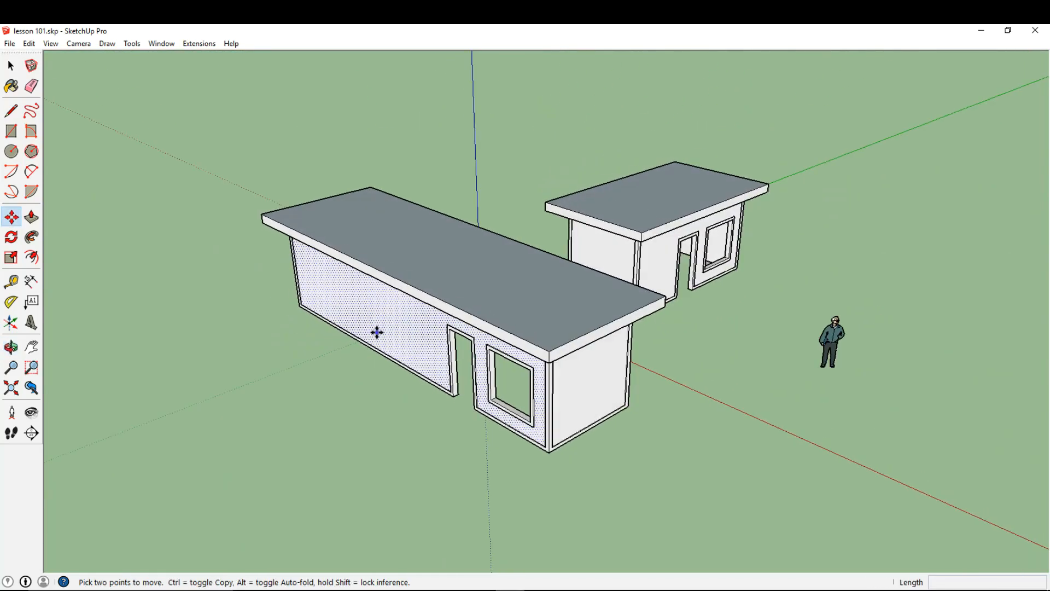
{"action": "mouse_move", "coordinate": [489, 323]}
{"action": "middle_mouse_down"}
{"action": "mouse_move", "coordinate": [418, 355]}
{"action": "mouse_move", "coordinate": [286, 331]}
{"action": "mouse_move", "coordinate": [330, 331]}
{"action": "middle_mouse_up"}
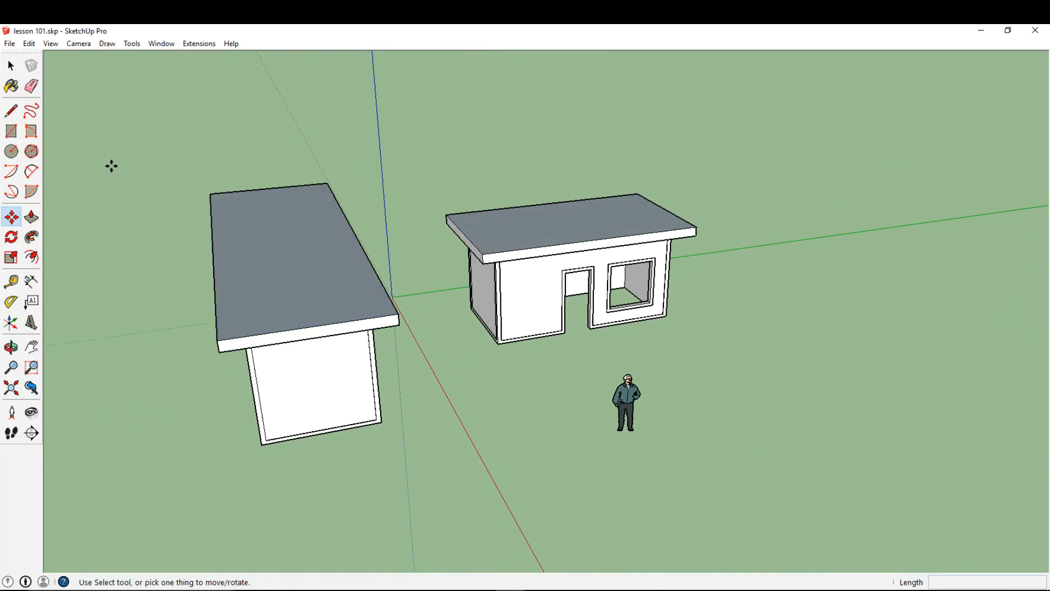